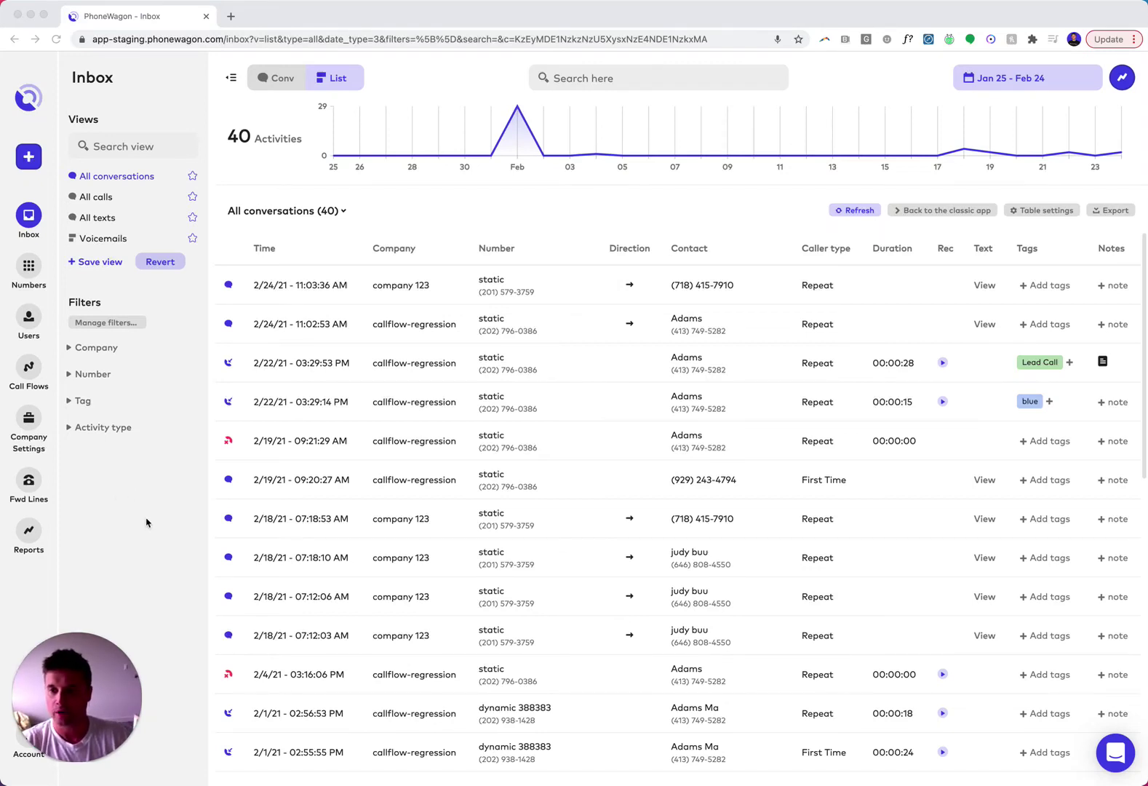
- Filter the Call Flows list to show only Delray Dental's call flows
click(34, 376)
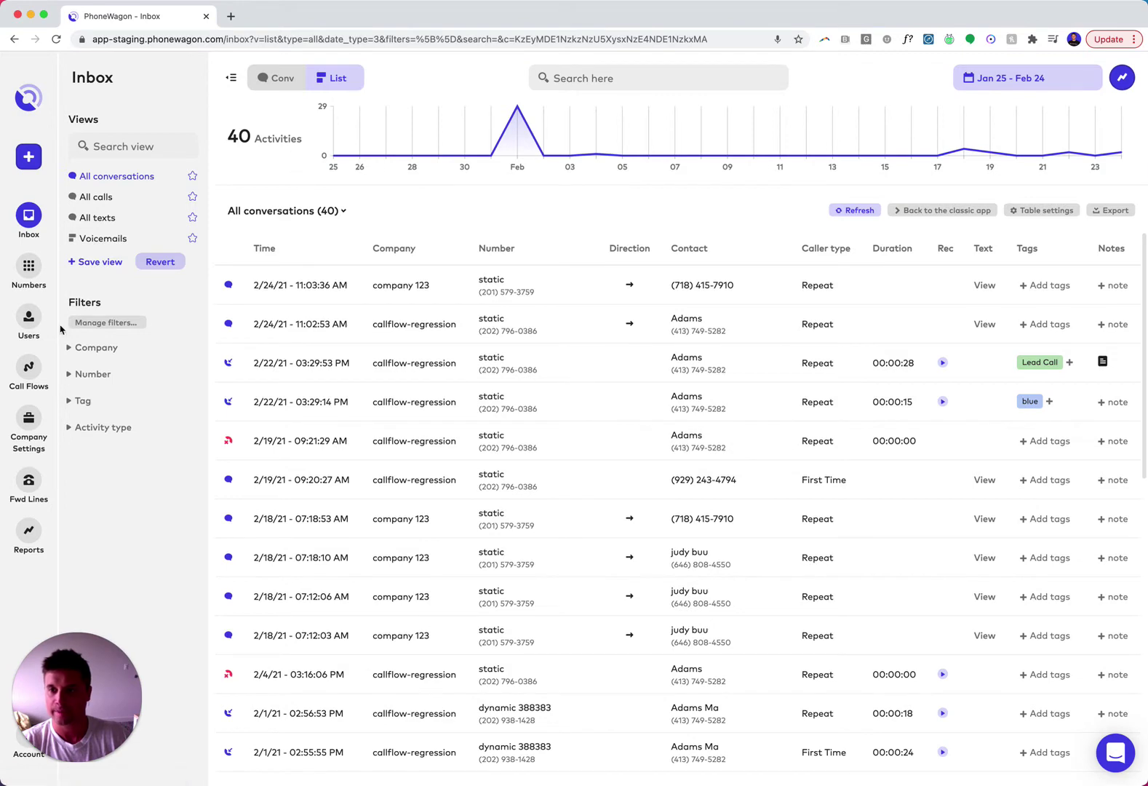
click(29, 373)
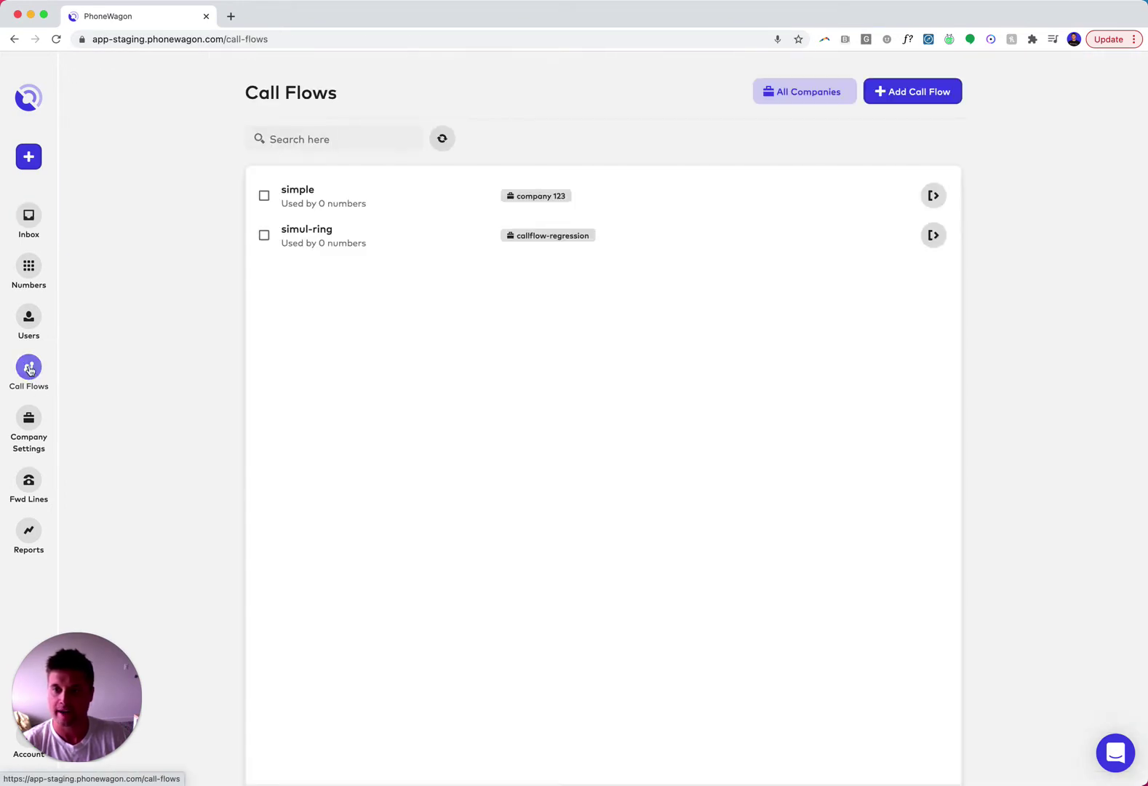
click(779, 107)
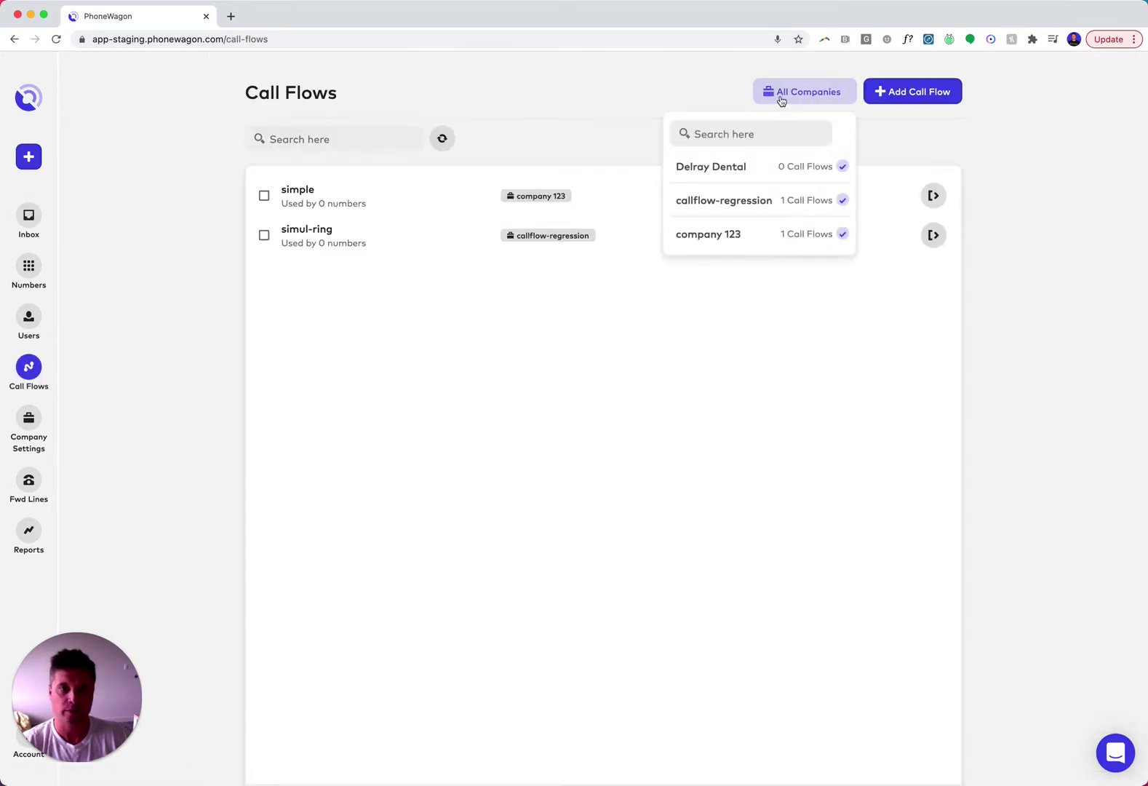
click(714, 168)
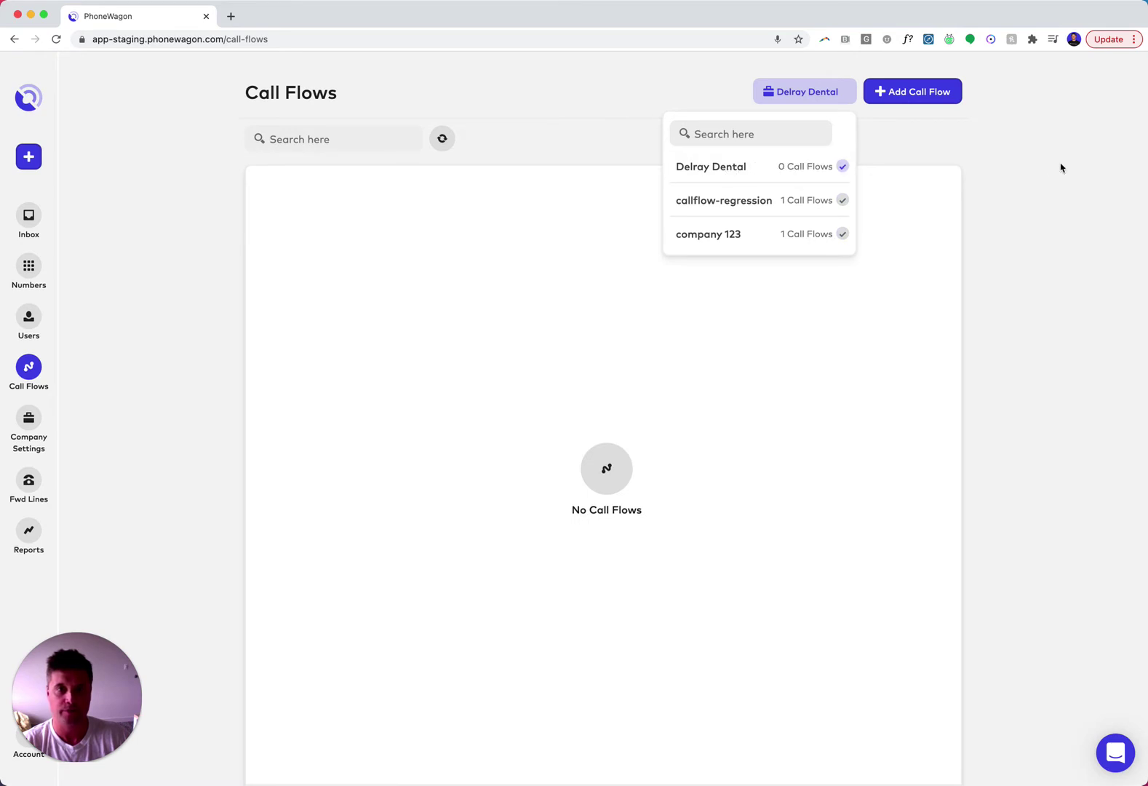
click(808, 117)
- Start a new call flow from the IVR (Menu) template
click(912, 93)
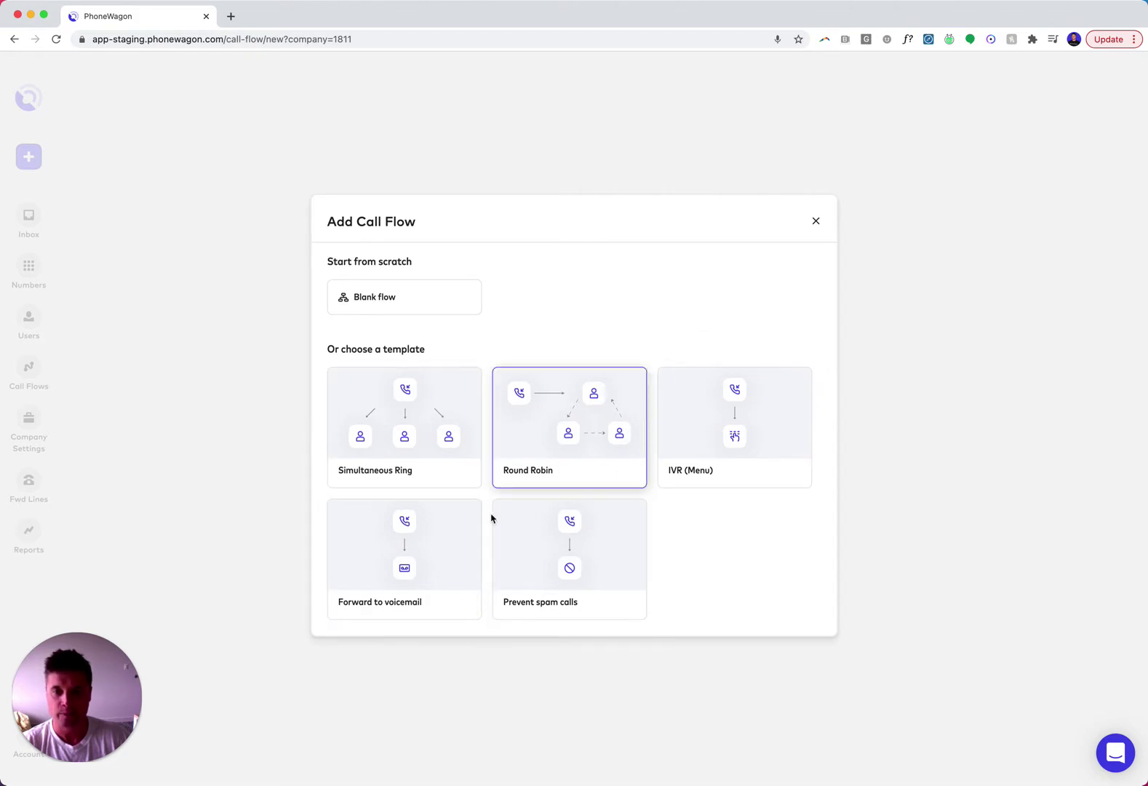
click(731, 431)
click(762, 631)
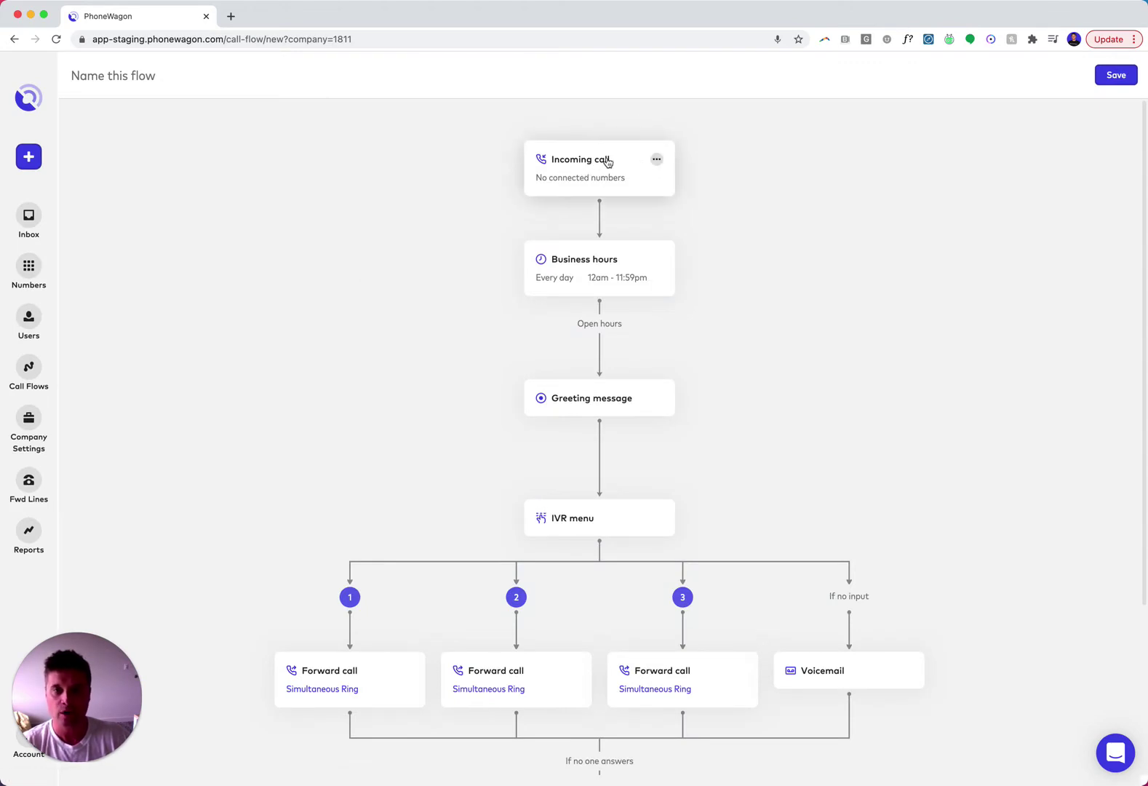
- Name the flow 'Main Line Call Flow' and save it
click(107, 77)
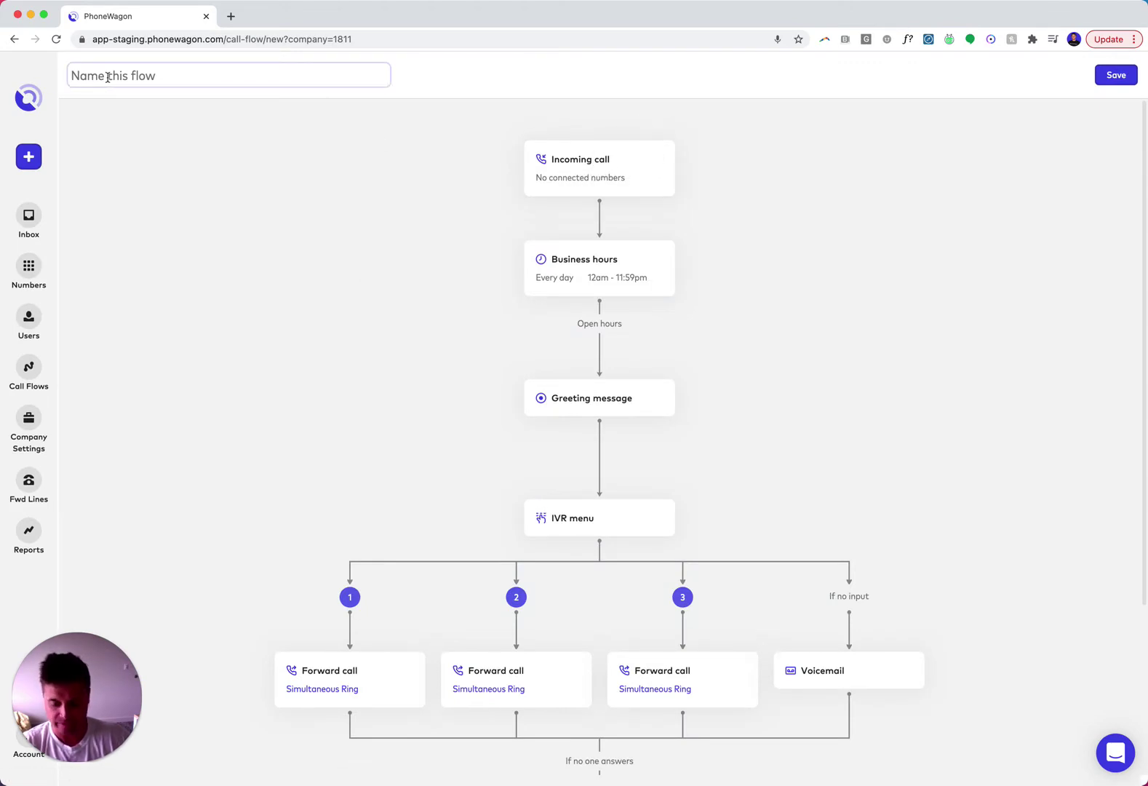
text(Main Line Call Flow)
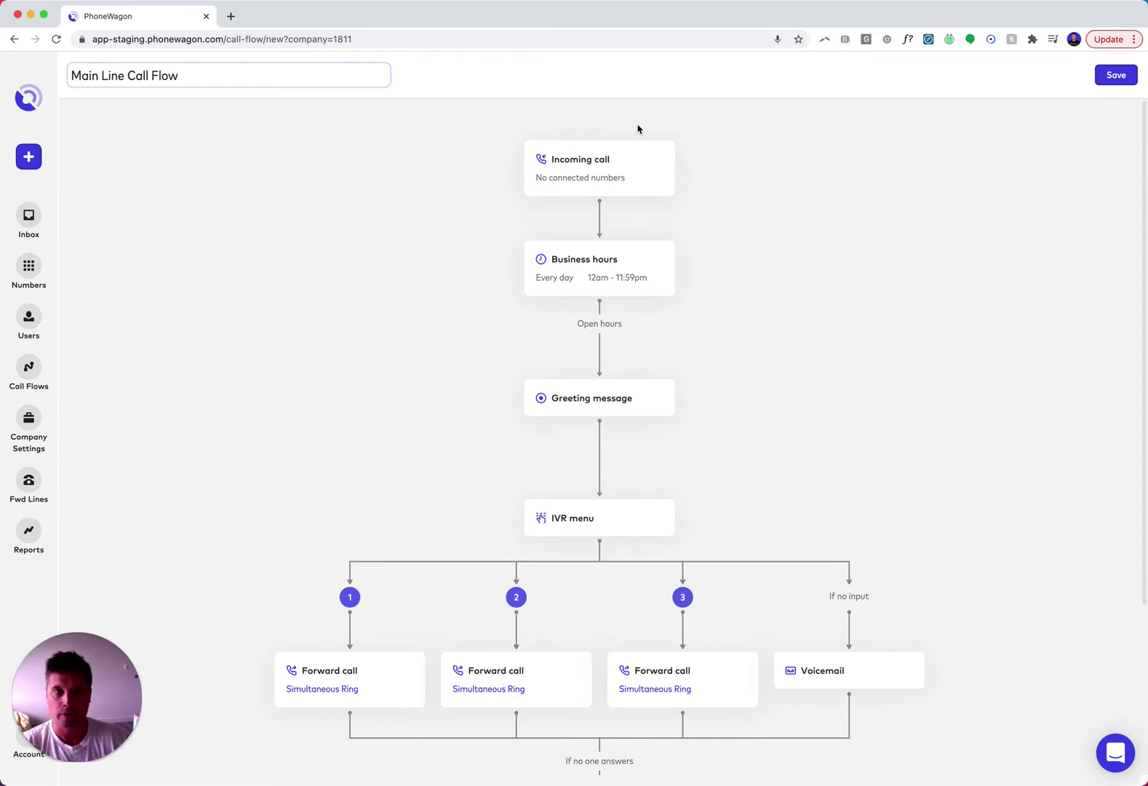
click(1115, 75)
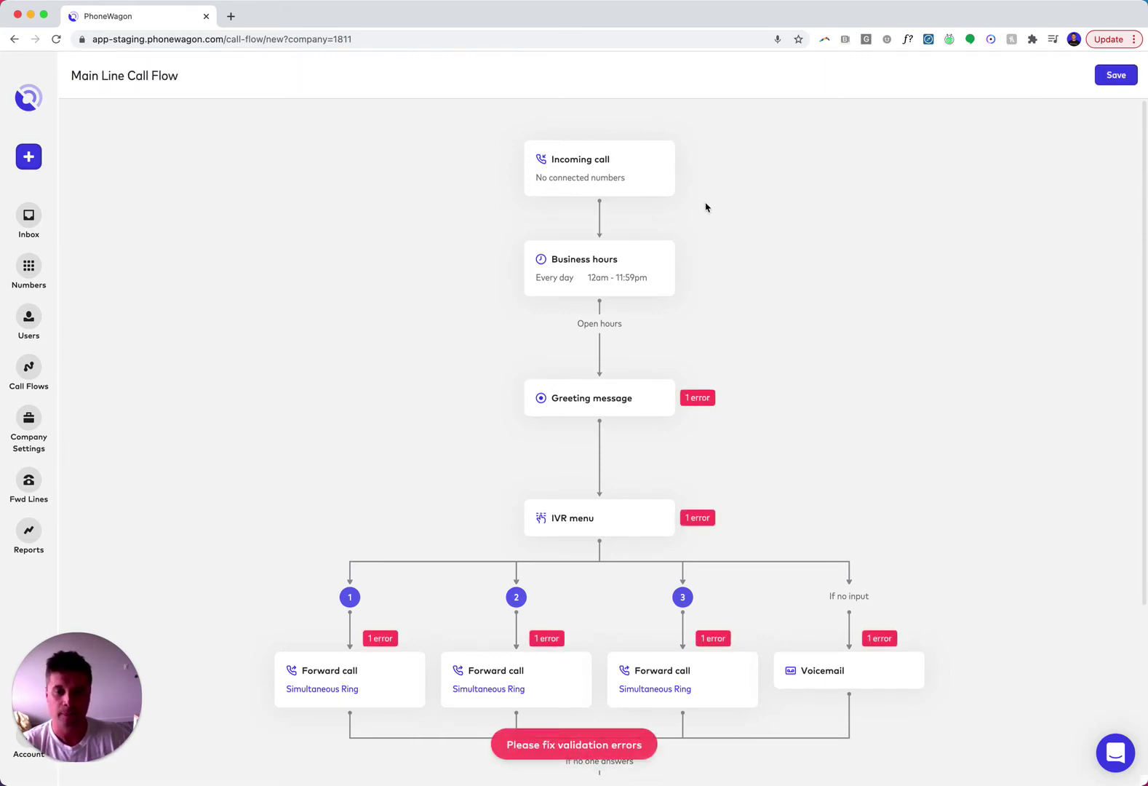
- Assign the Main Business Line number to the Incoming call step
click(656, 159)
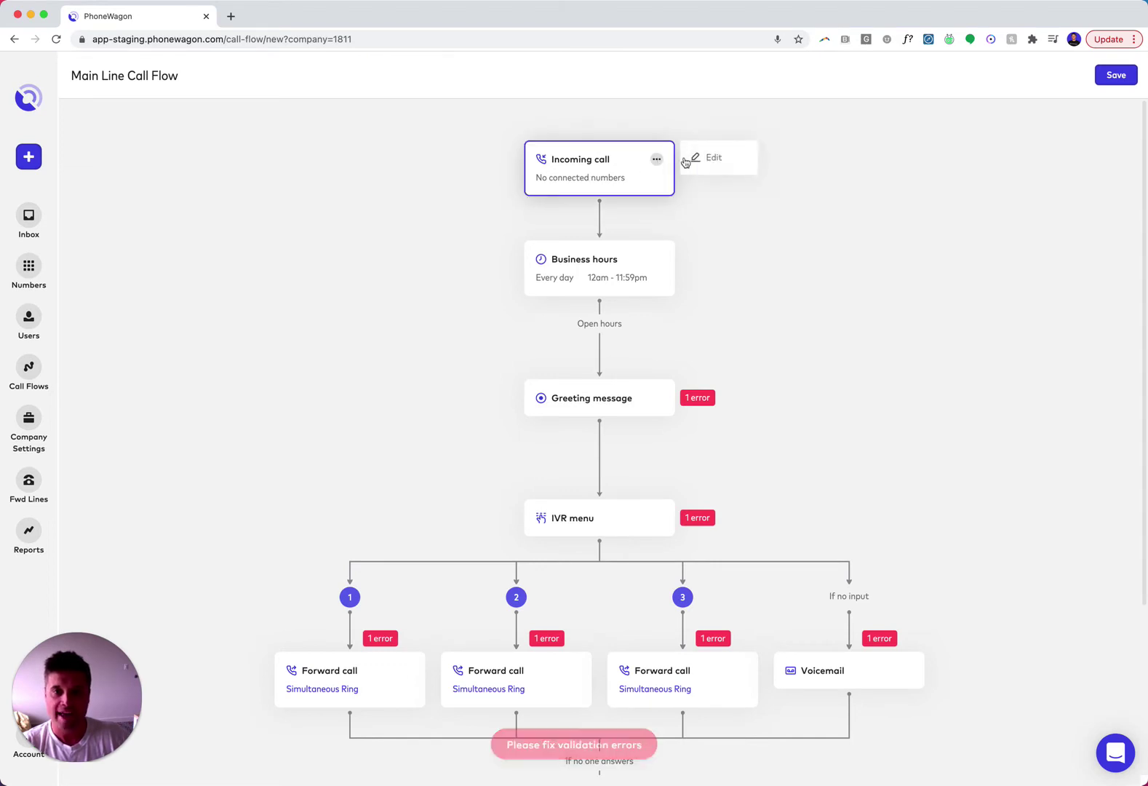
click(714, 159)
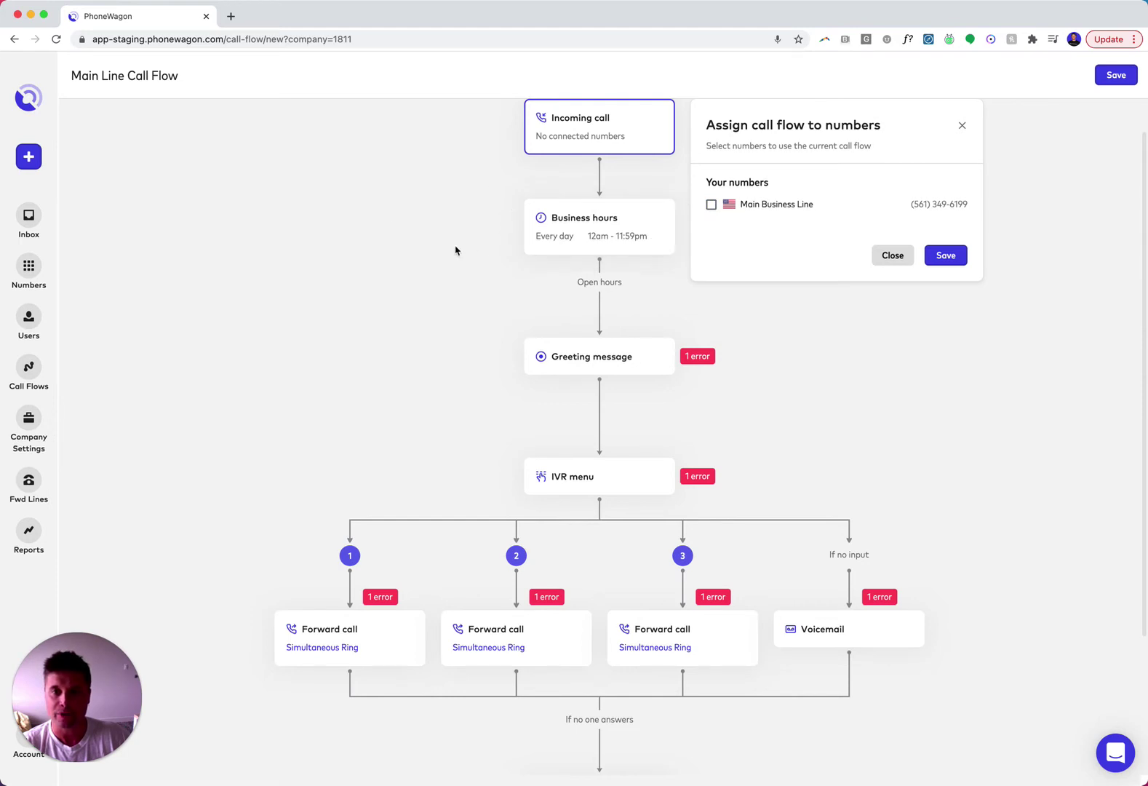
scroll(455, 251, up, 1)
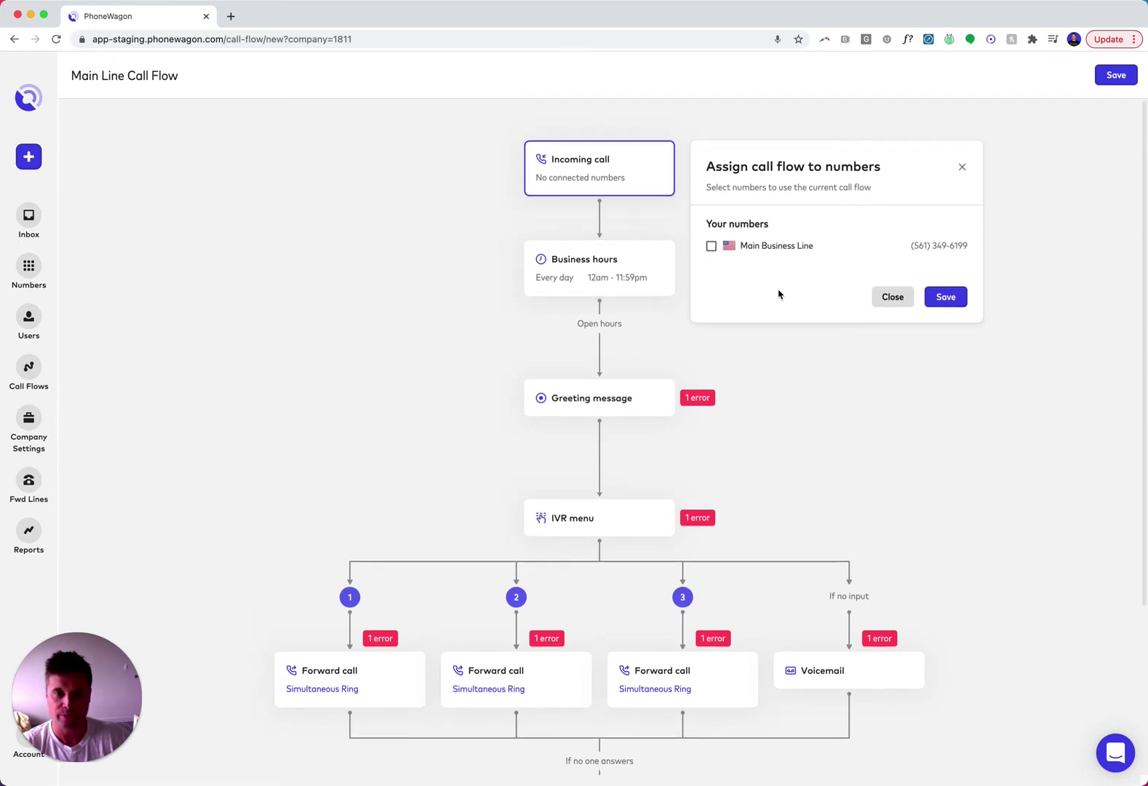
click(711, 246)
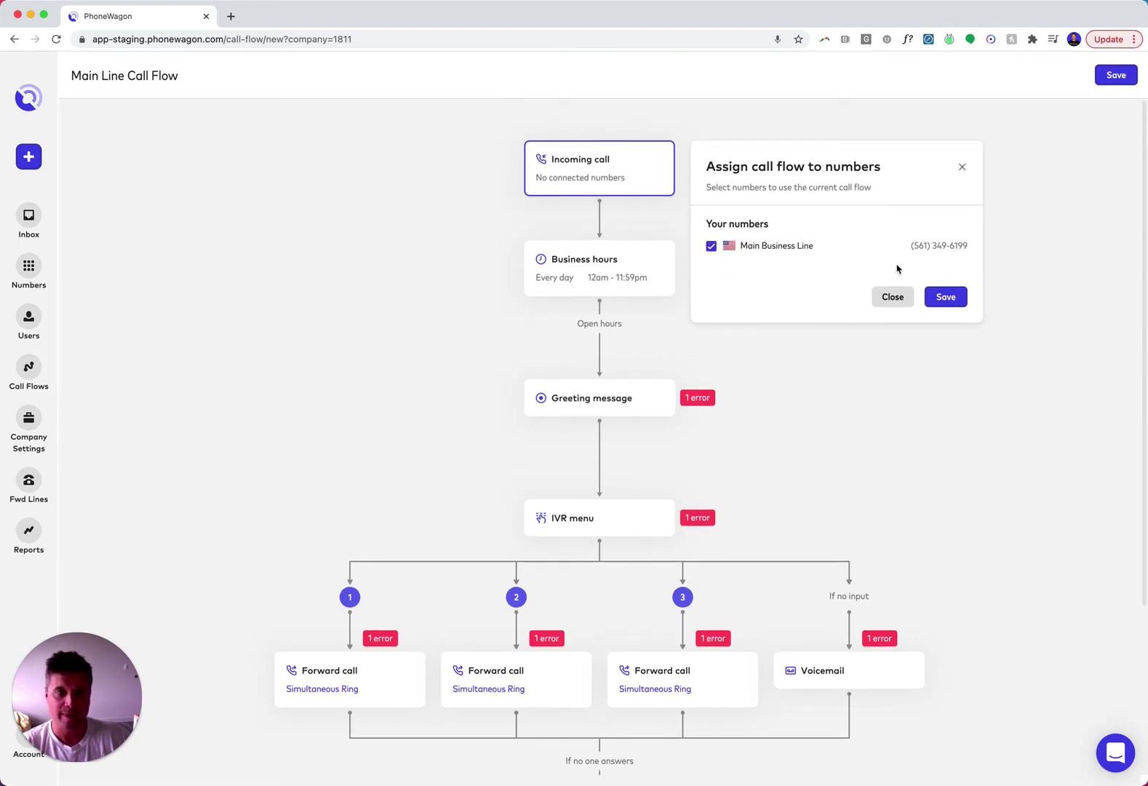
click(946, 298)
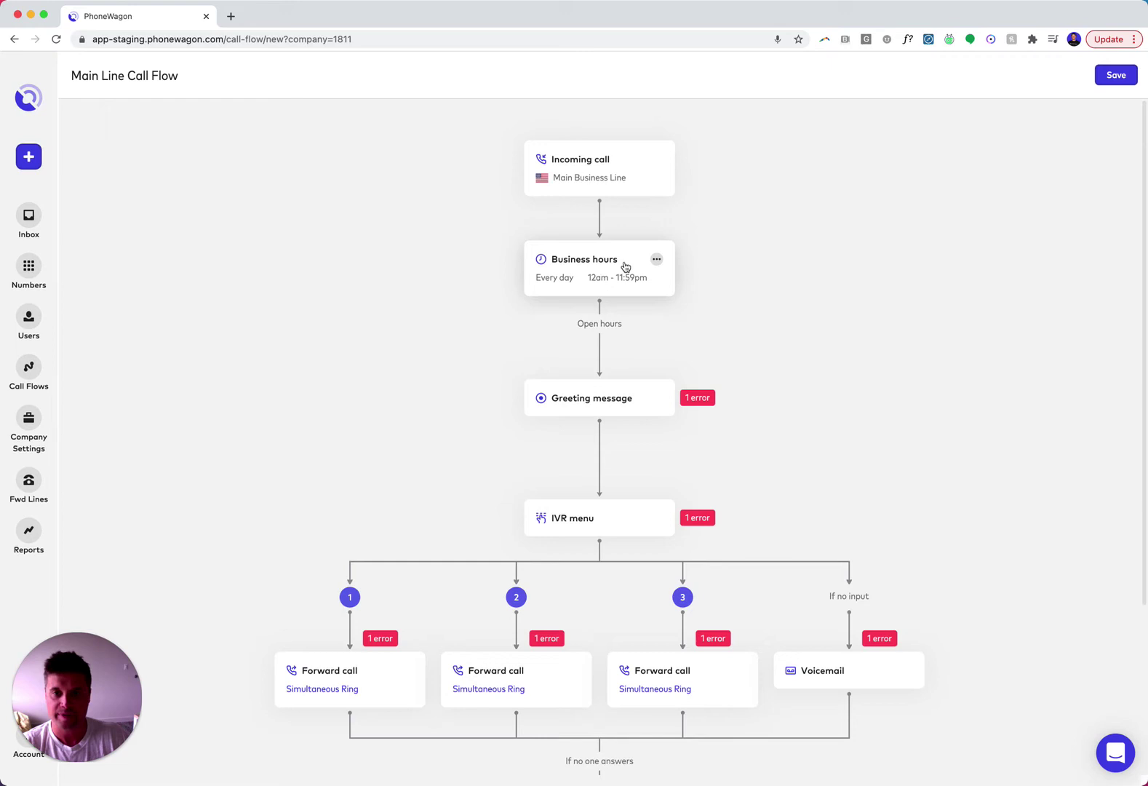
- Set business hours to Weekdays with an 08:00 AM opening time
click(623, 264)
click(766, 252)
click(750, 304)
click(868, 247)
scroll(873, 302, down, 4)
click(872, 299)
- Set the closing time to 06:00 PM and save the business hours
click(968, 249)
scroll(973, 292, up, 5)
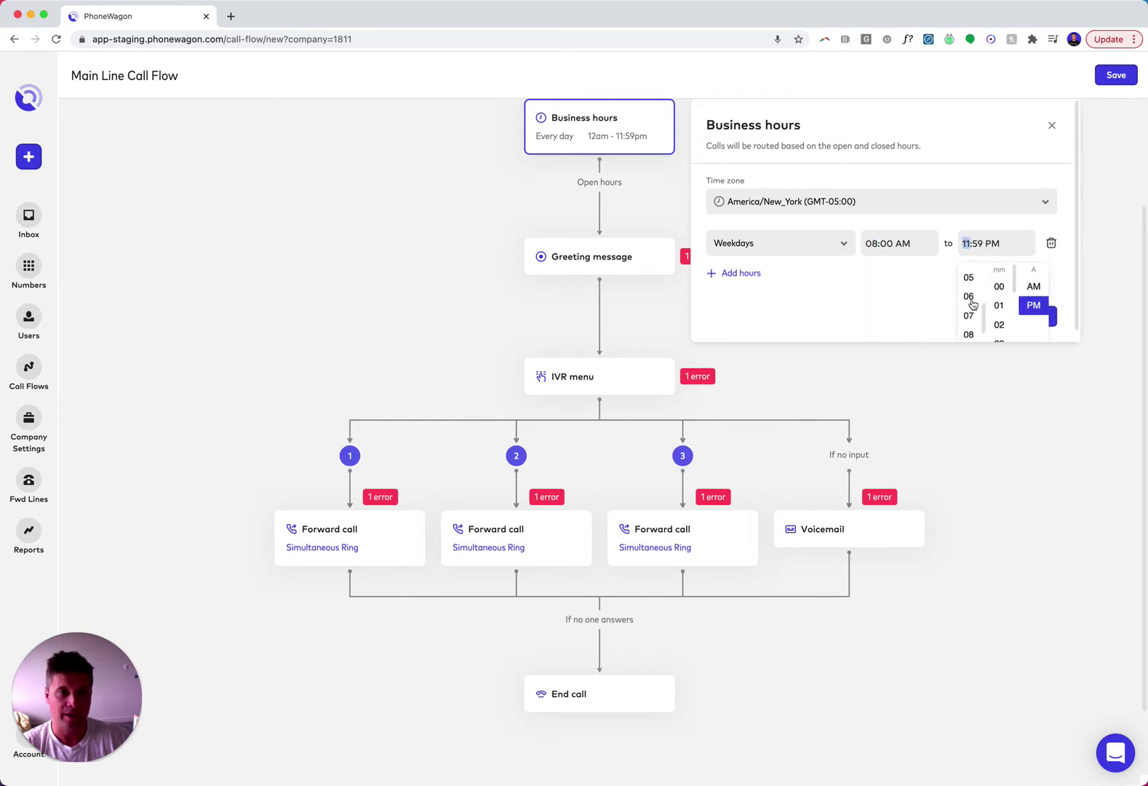
click(968, 284)
click(986, 247)
click(983, 247)
click(998, 286)
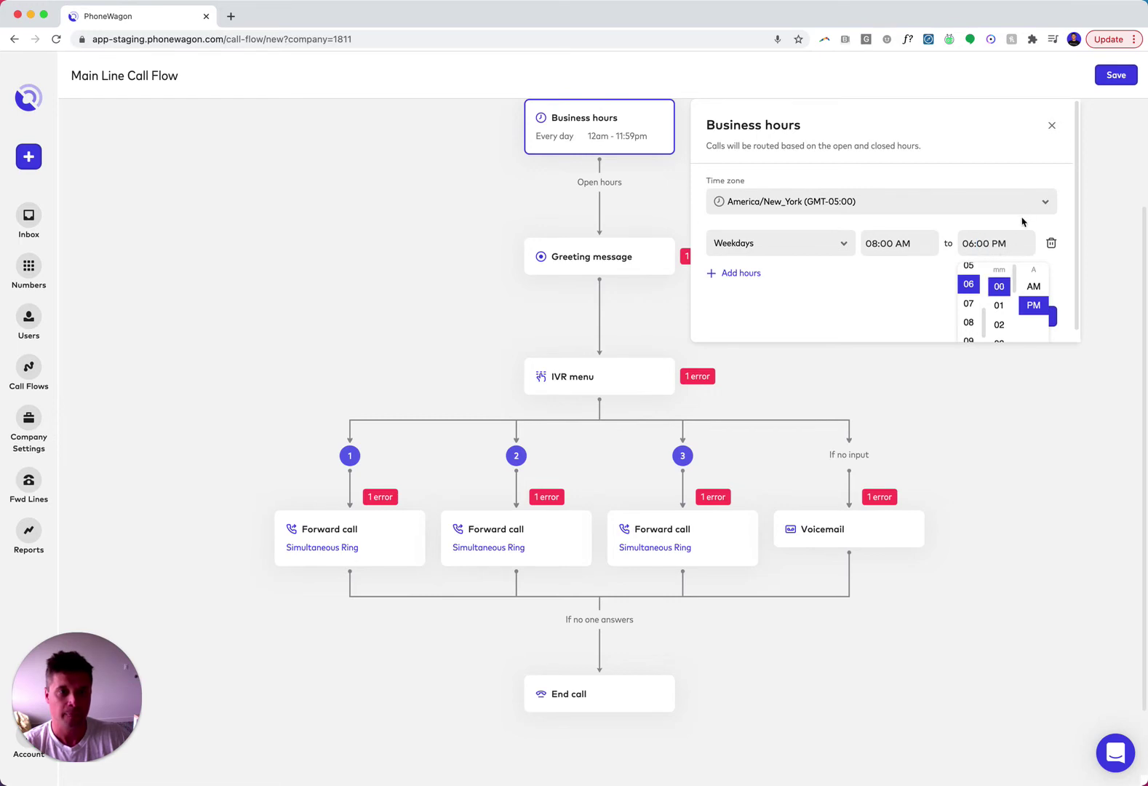
click(1023, 221)
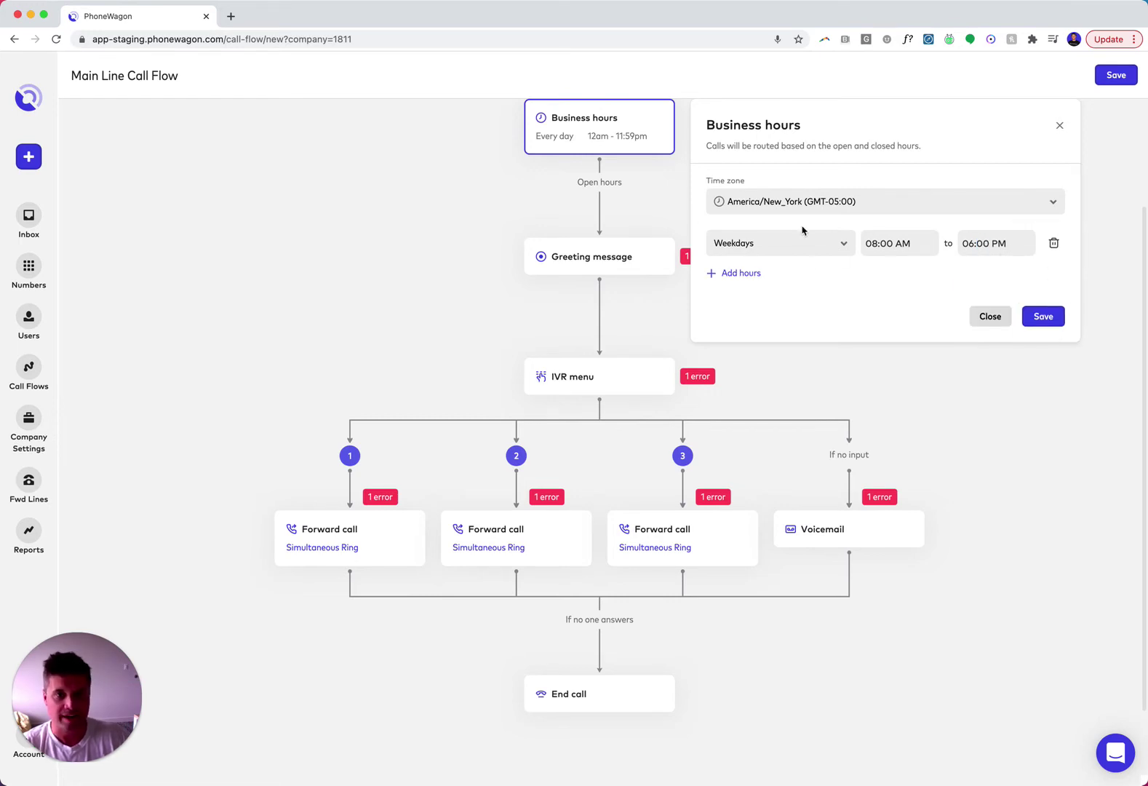
click(1042, 316)
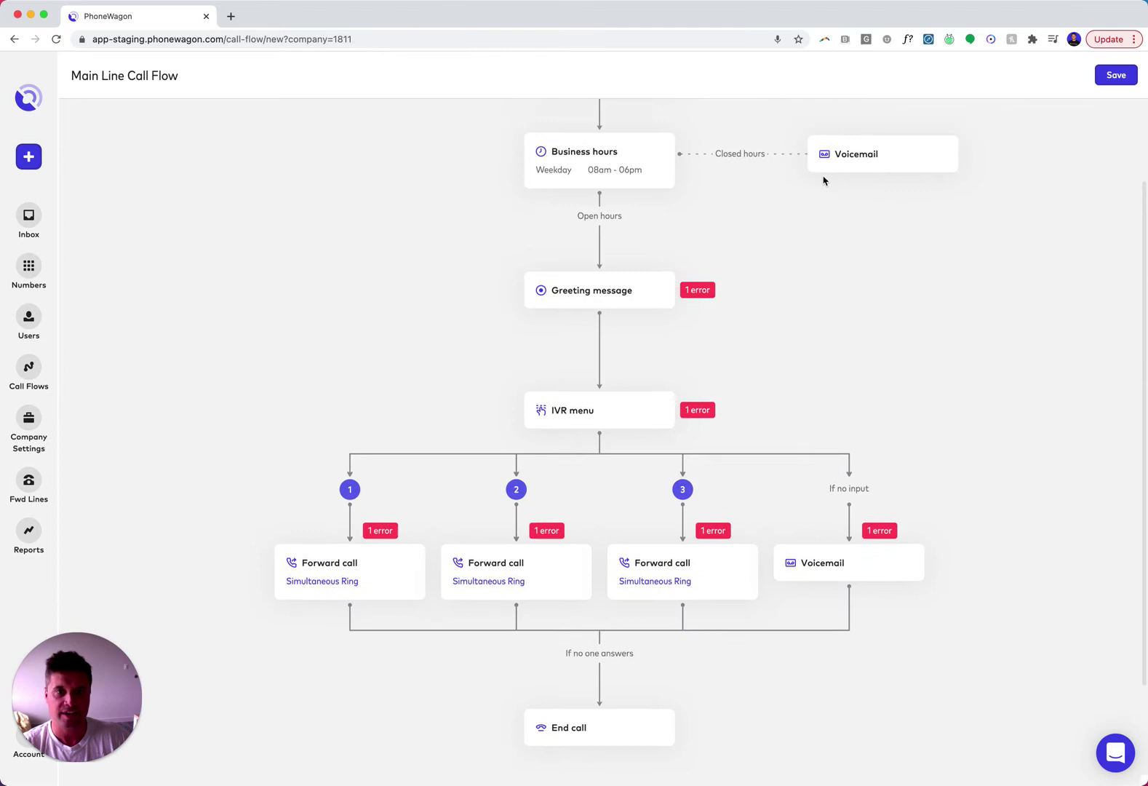
- Make the closed-hours Voicemail step play Main Voicemail
scroll(822, 179, up, 1)
scroll(713, 204, up, 2)
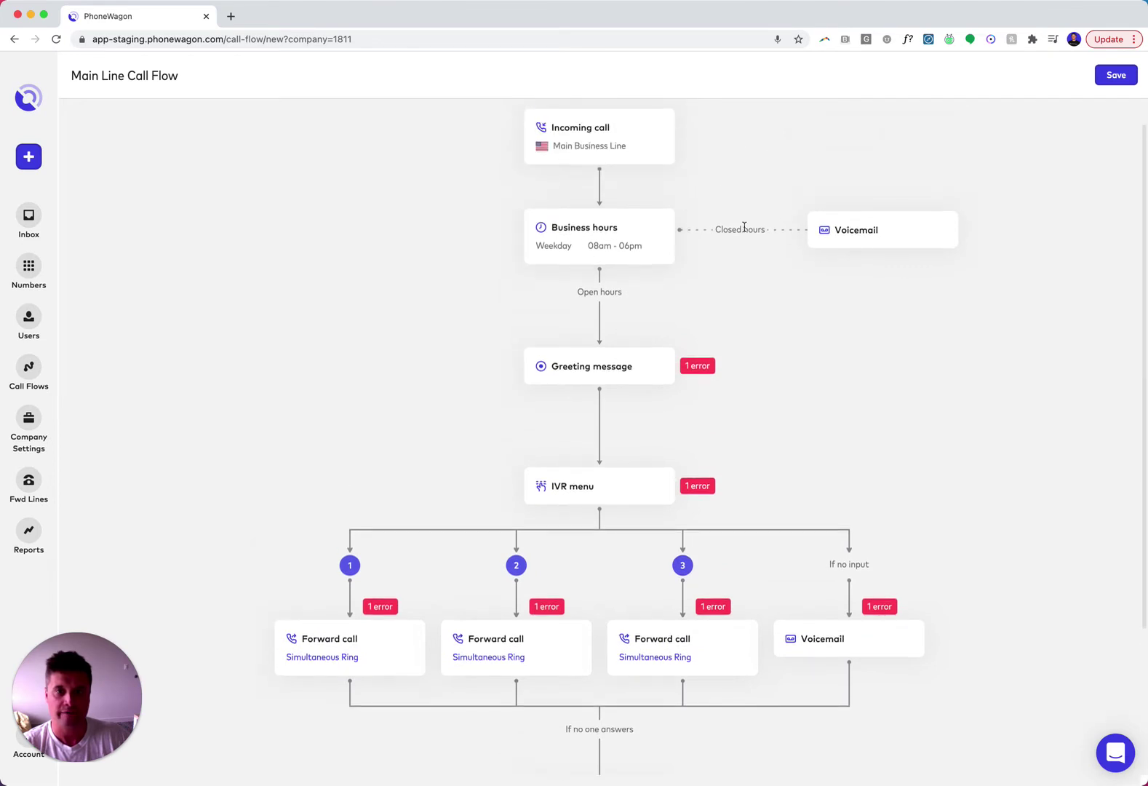
click(844, 230)
click(902, 189)
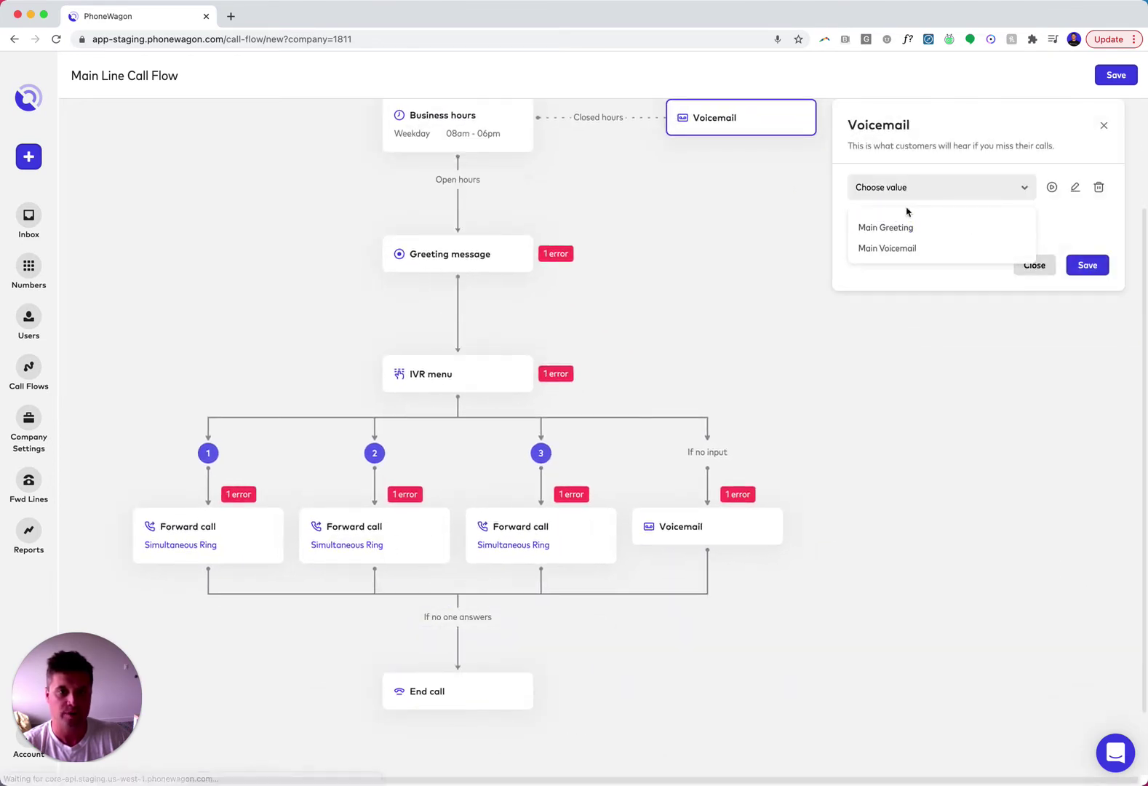
click(897, 248)
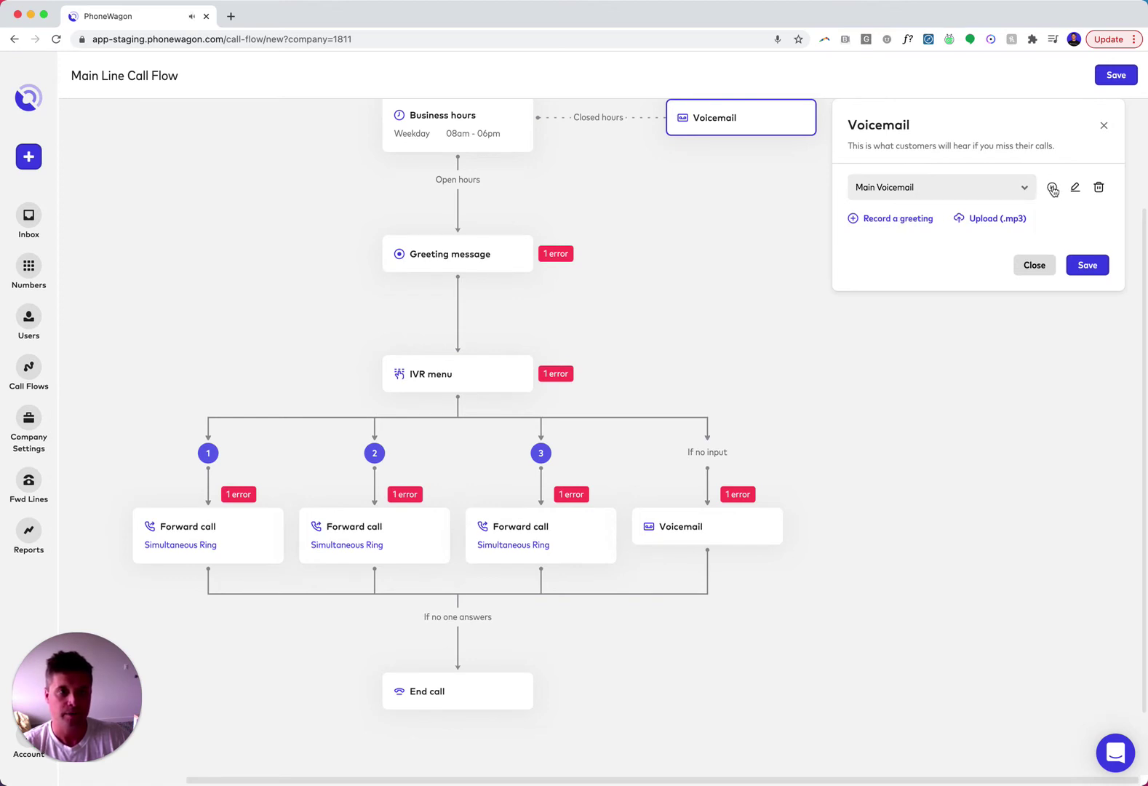
click(1087, 265)
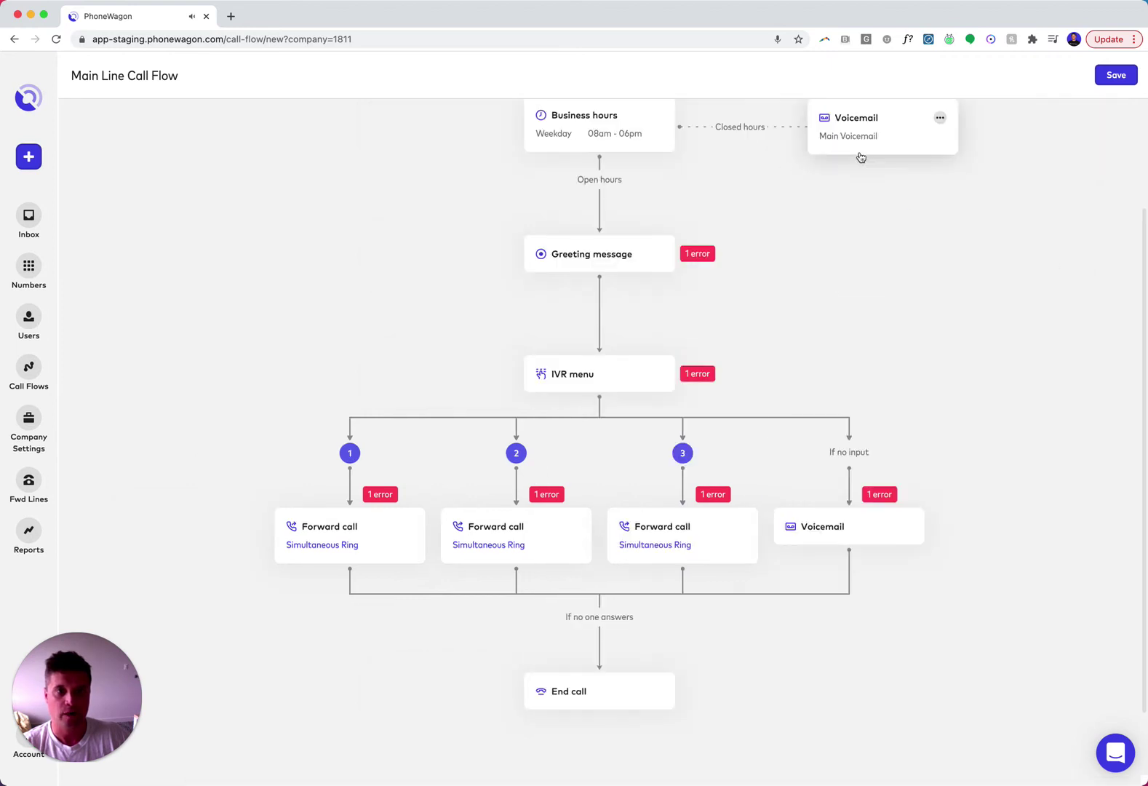
- Delete the Greeting message step from the flow
scroll(837, 208, up, 2)
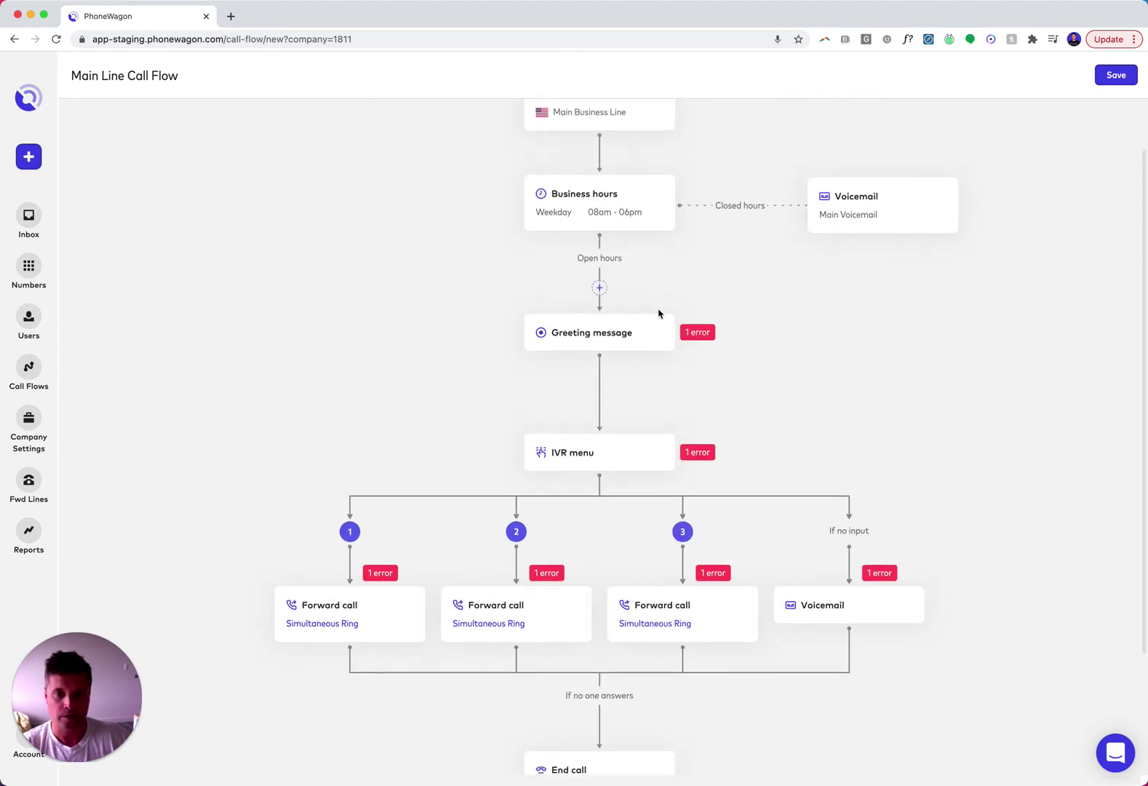
click(656, 333)
click(715, 356)
click(657, 334)
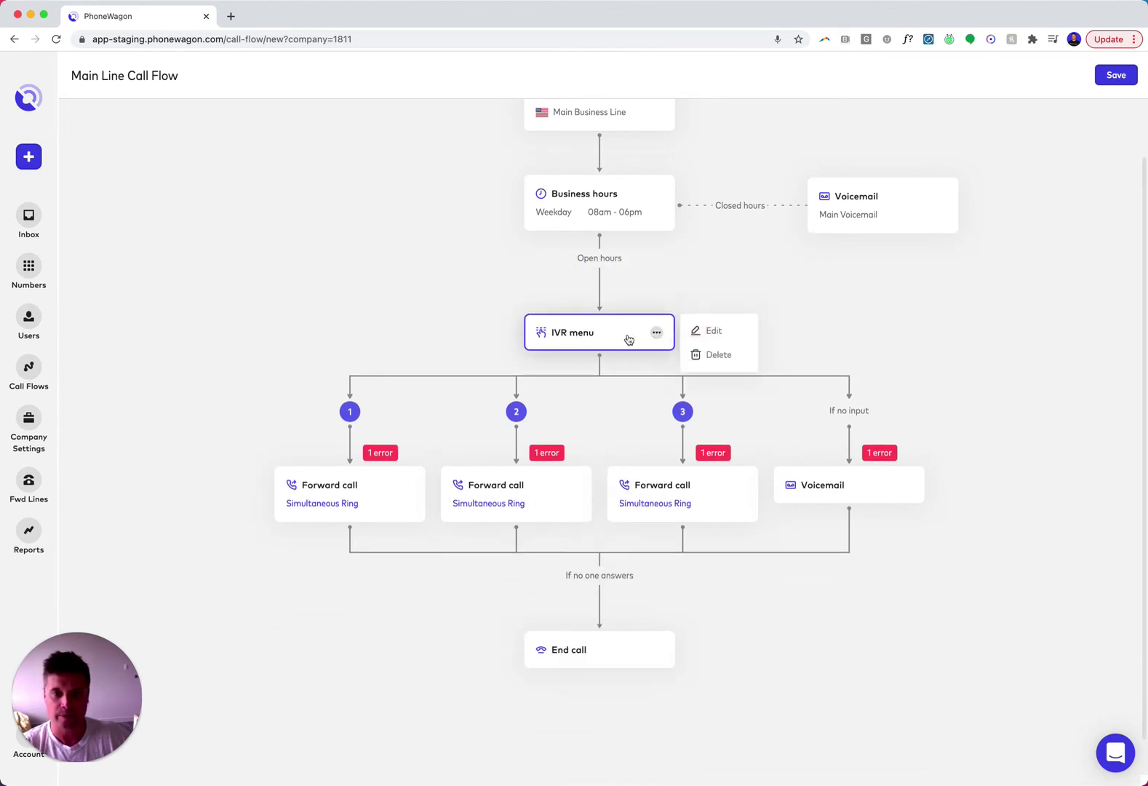
- Use the Main Greeting recording as the IVR menu greeting and preview it
click(714, 332)
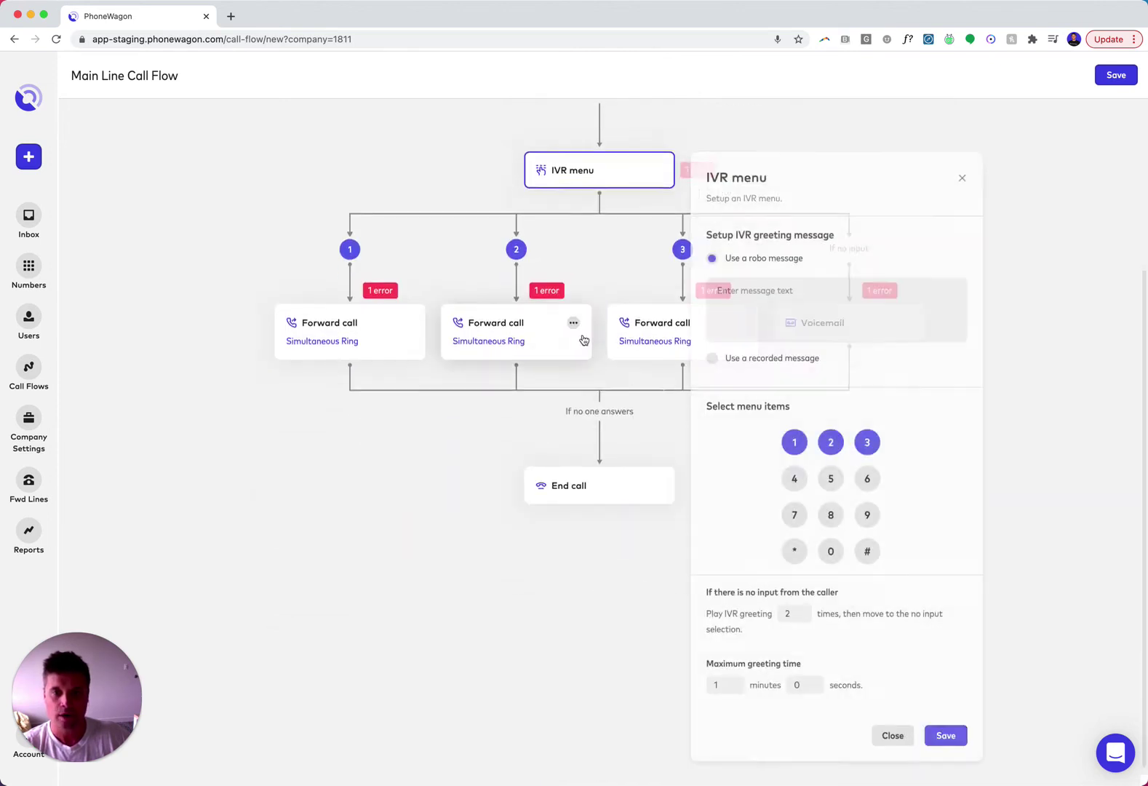
click(761, 363)
click(754, 336)
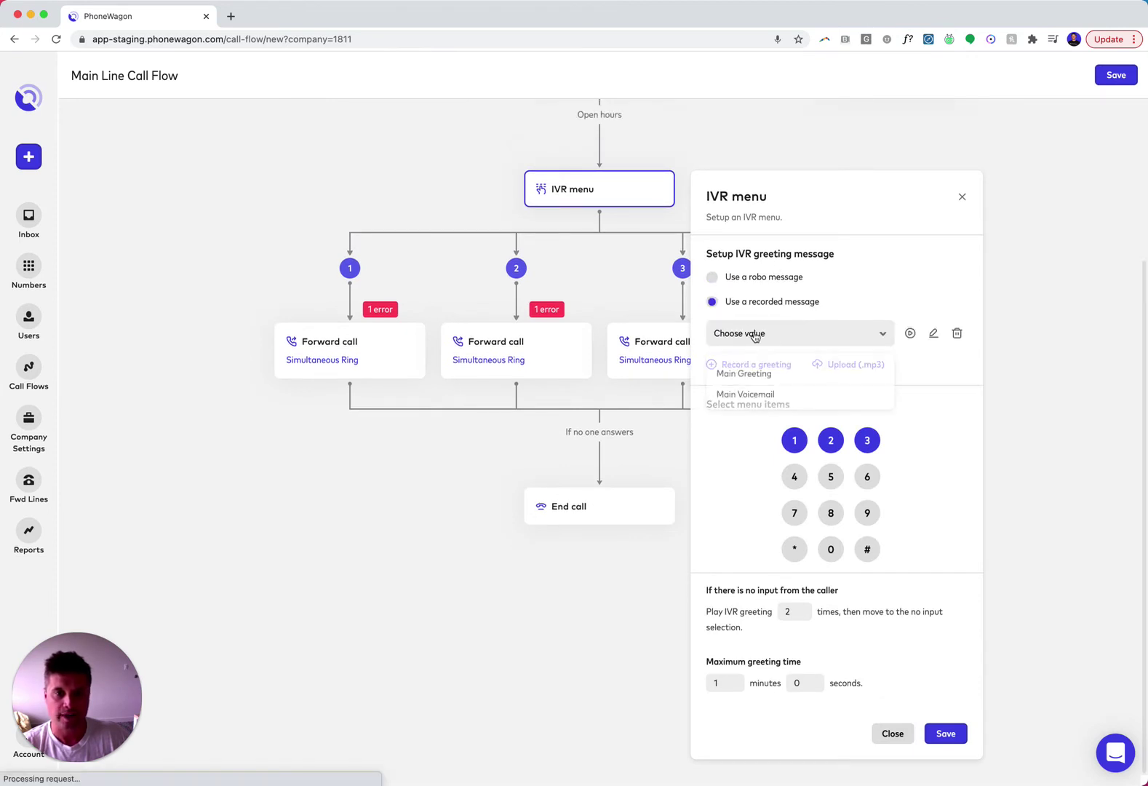
click(757, 375)
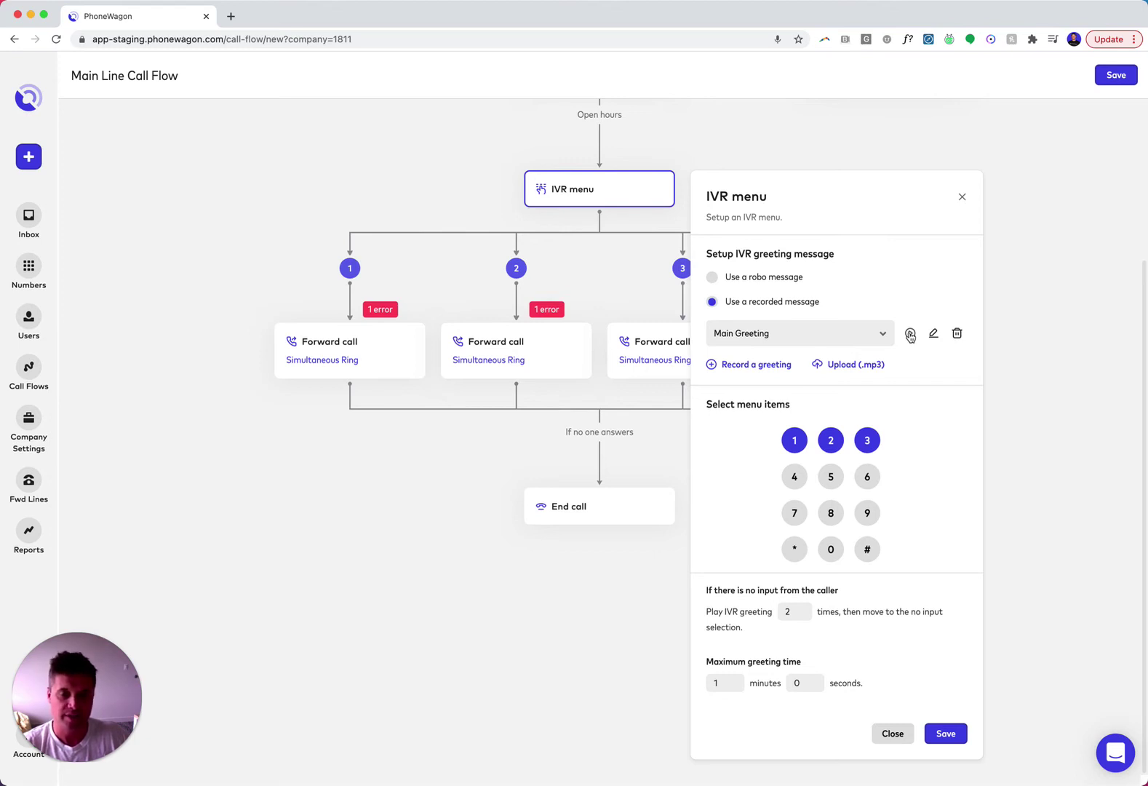
click(910, 334)
- Remove menu option 3, keeping options 1 and 2, and save the IVR menu
click(868, 440)
click(910, 334)
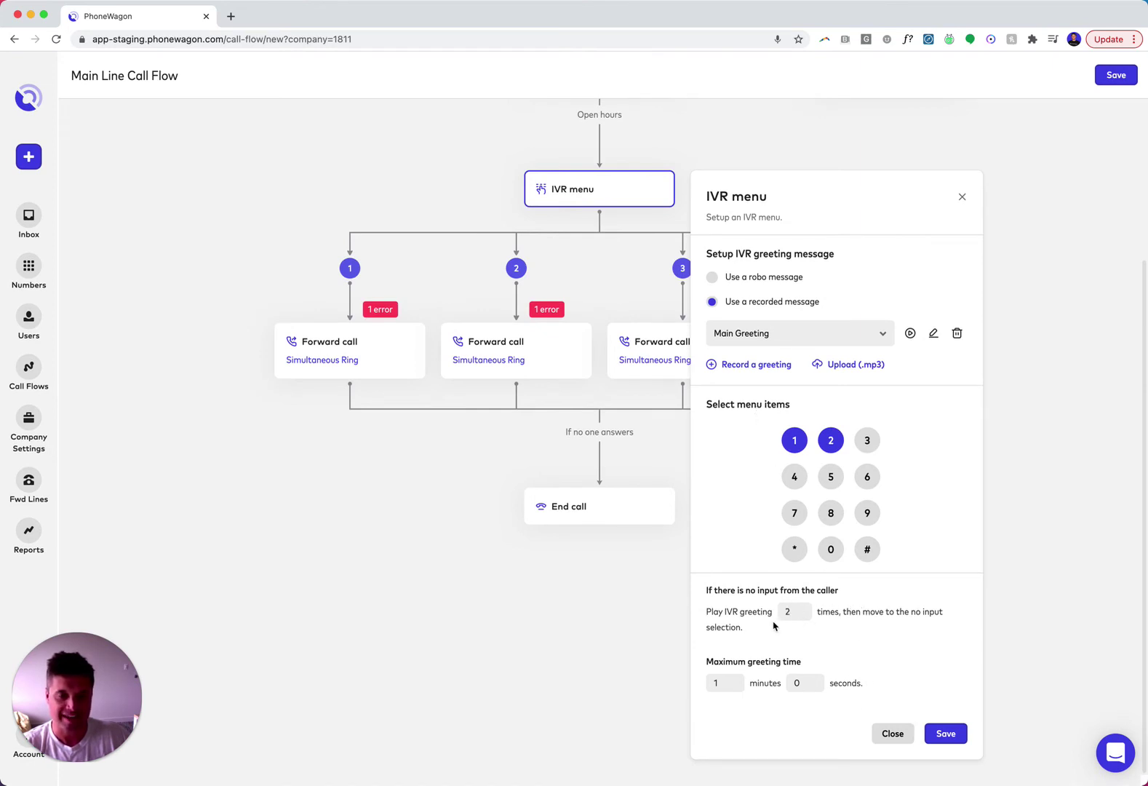
click(946, 734)
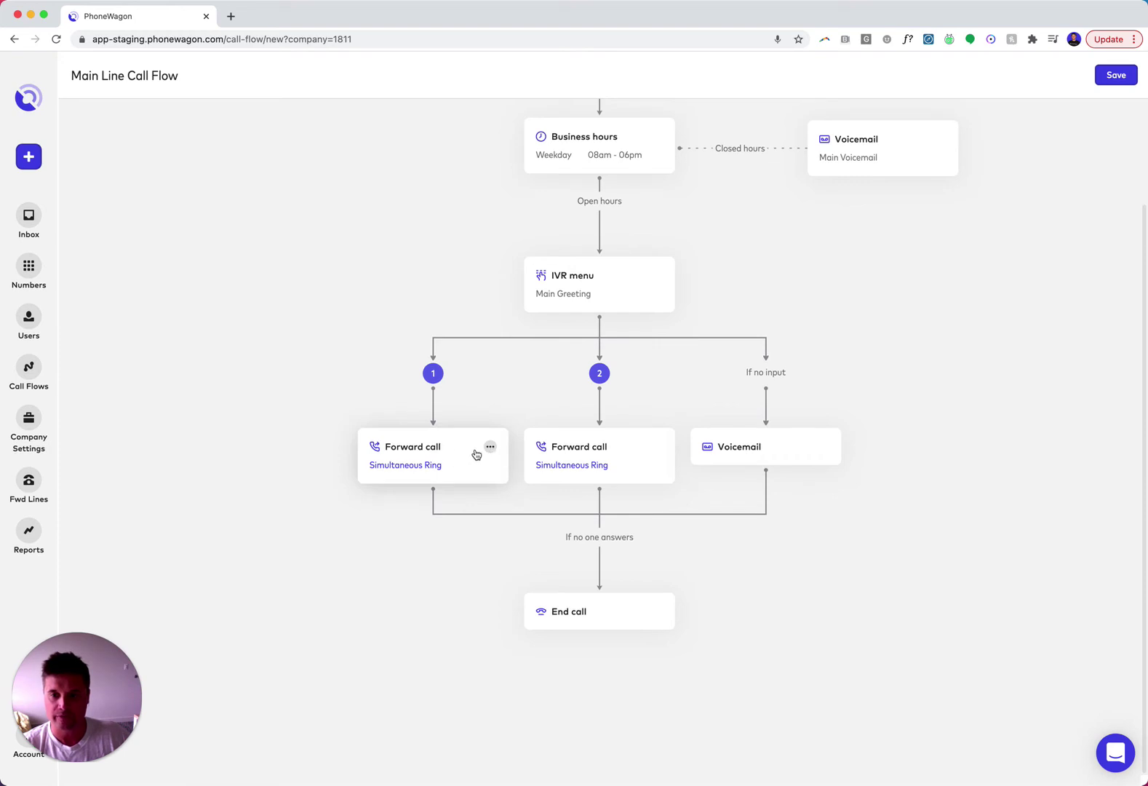
- Route option 1's Forward call step to the staff member's phone line
click(490, 447)
click(550, 445)
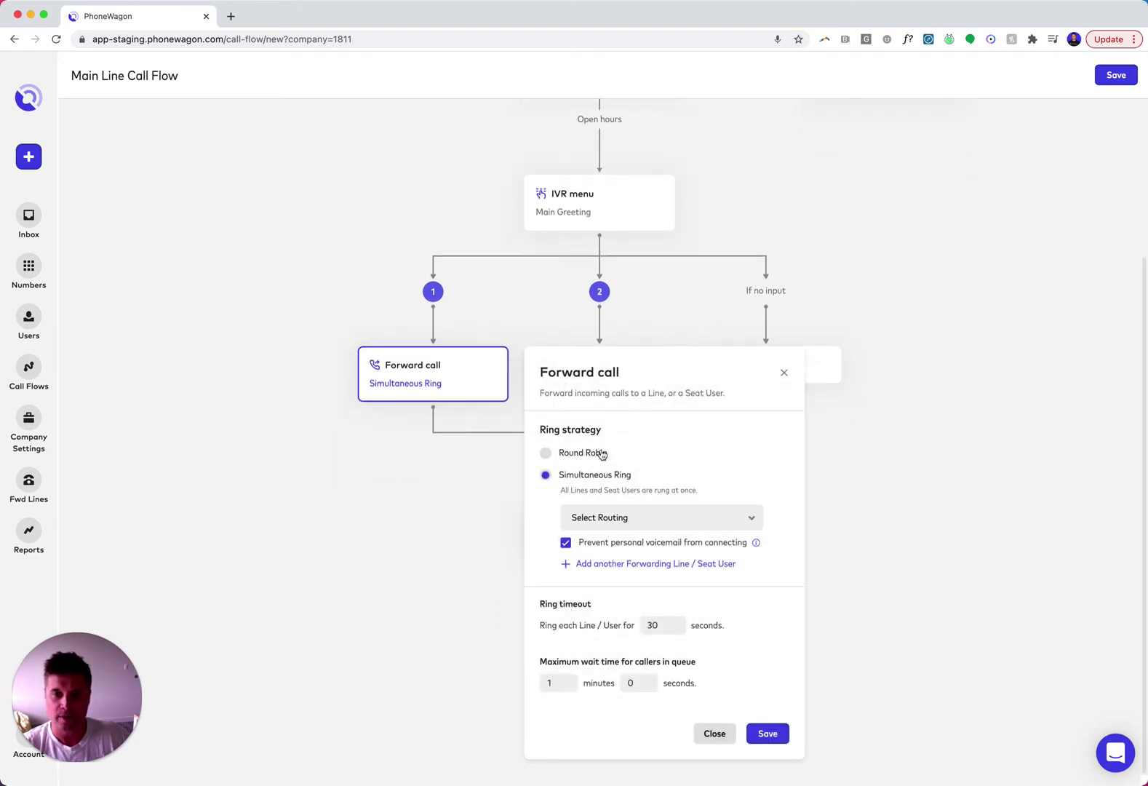
click(623, 517)
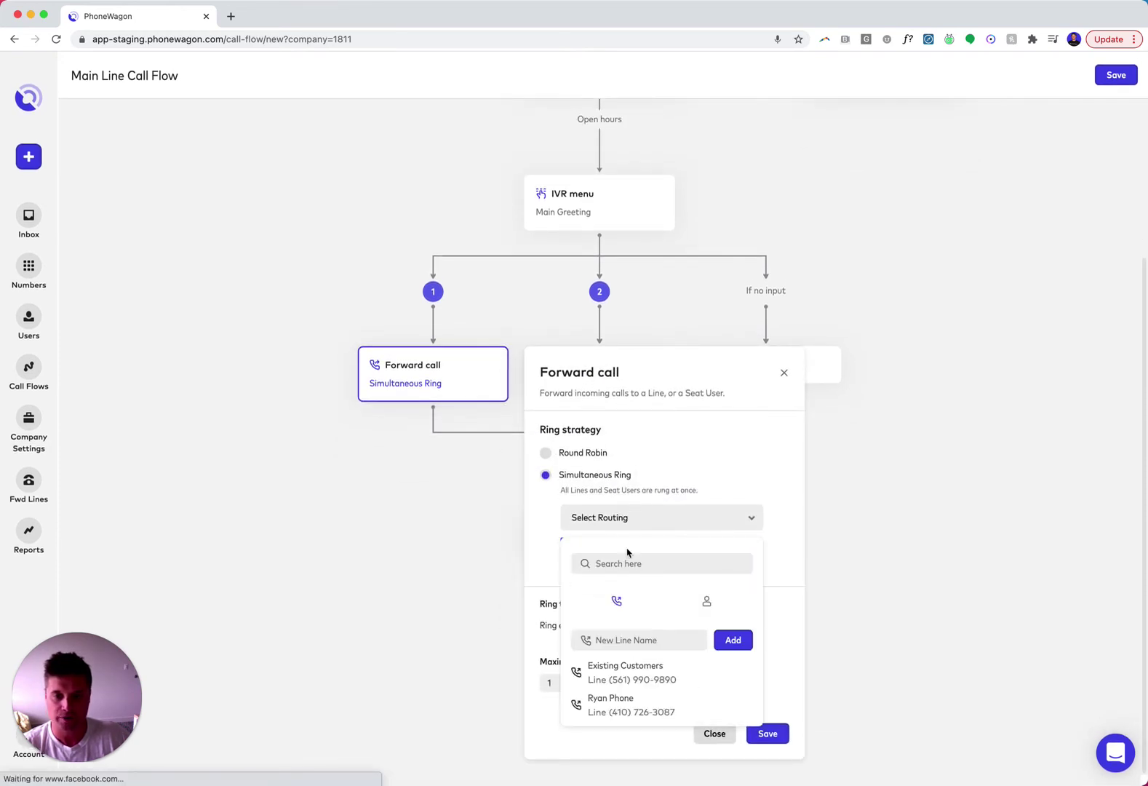
click(630, 711)
- Review the user and line routing destinations, then save option 1's forwarding settings
click(618, 519)
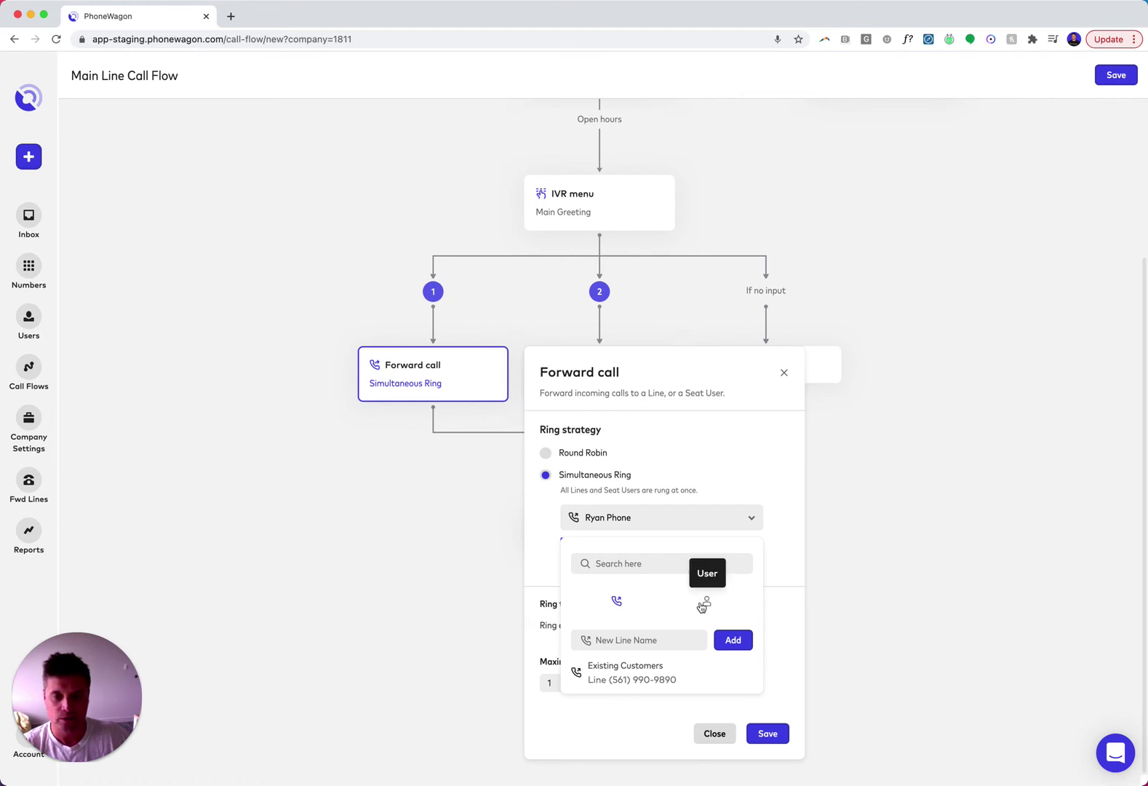
click(704, 605)
scroll(624, 596, down, 2)
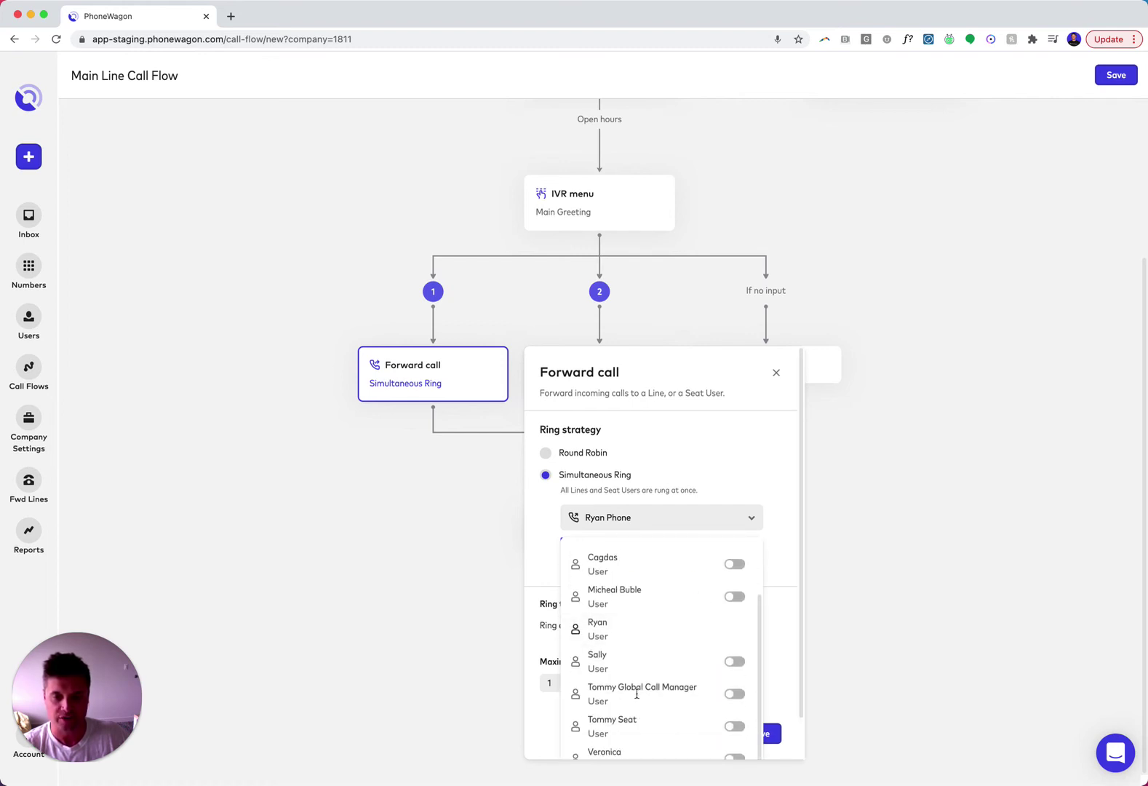
scroll(653, 610, up, 3)
click(616, 600)
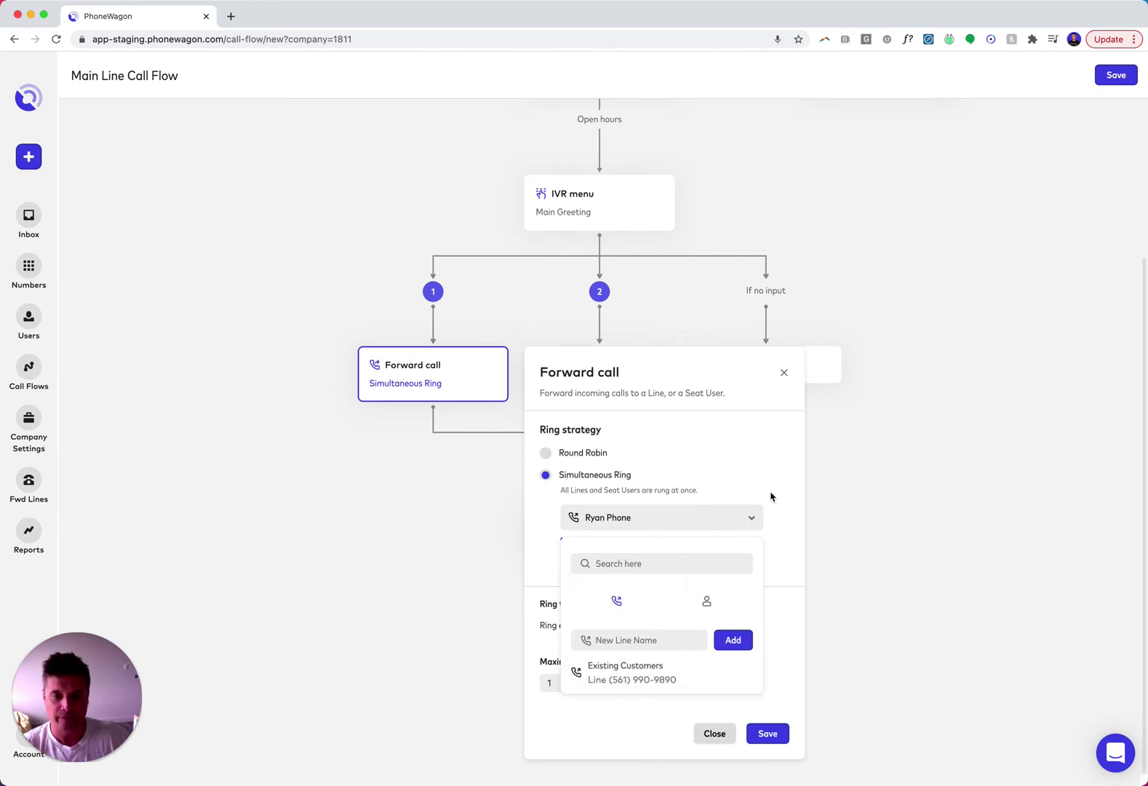
click(714, 493)
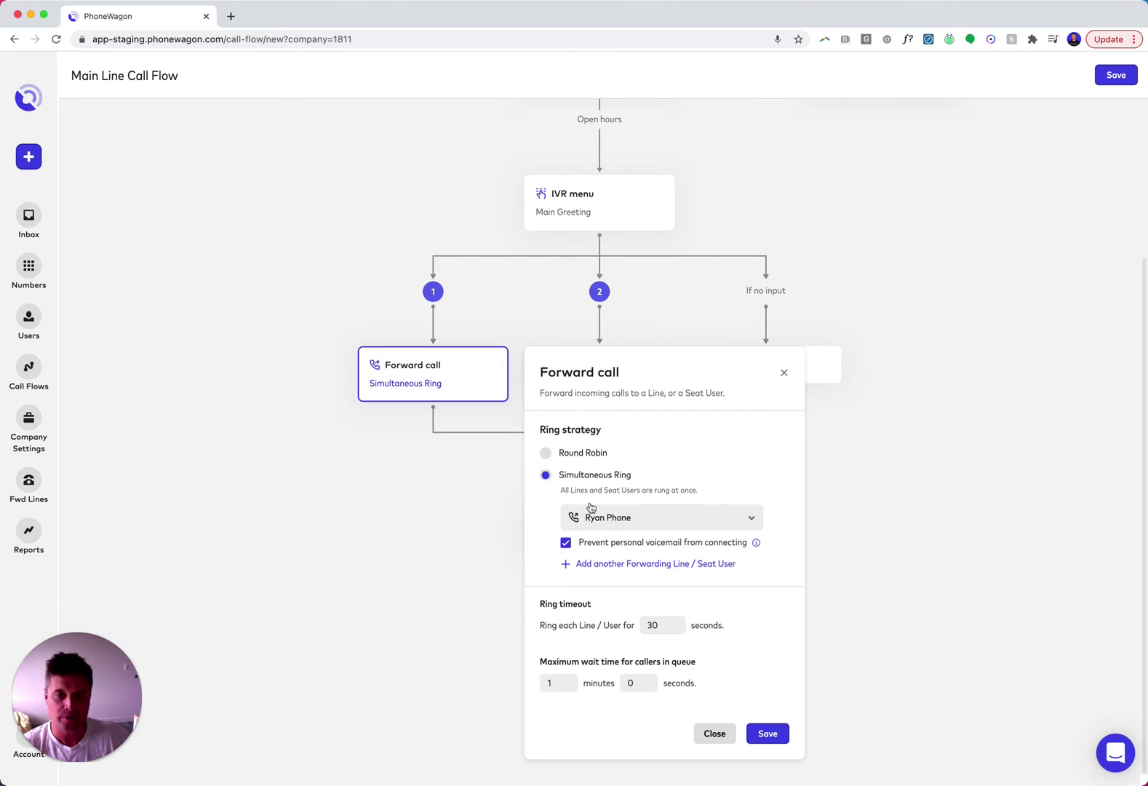
drag(605, 541, 710, 542)
click(620, 535)
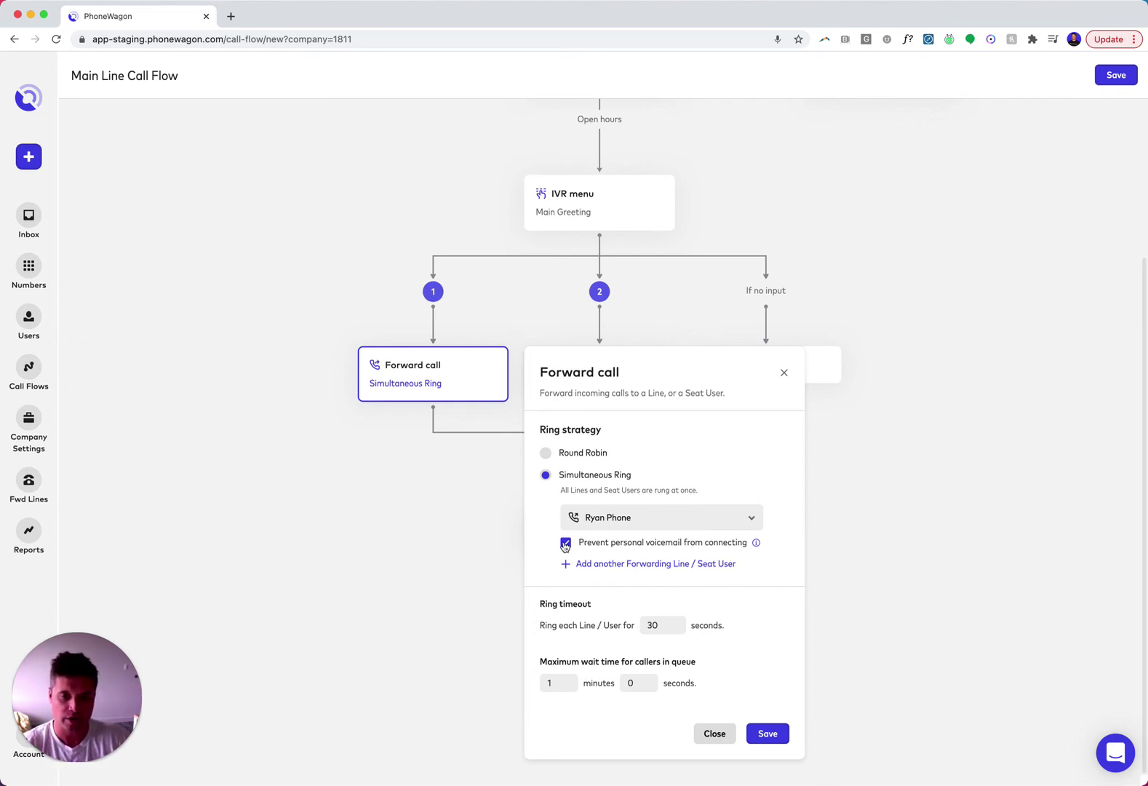
click(764, 736)
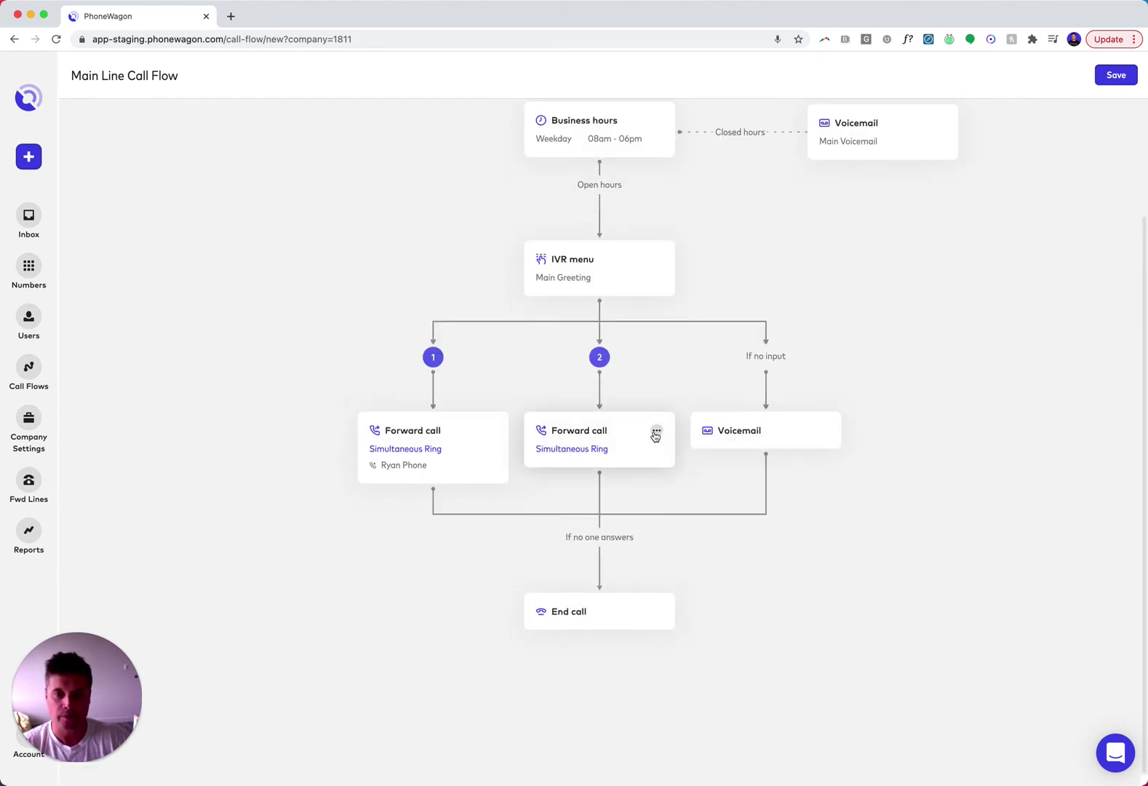
- Route option 2's Forward call step to the Existing Customers line
click(656, 430)
click(703, 431)
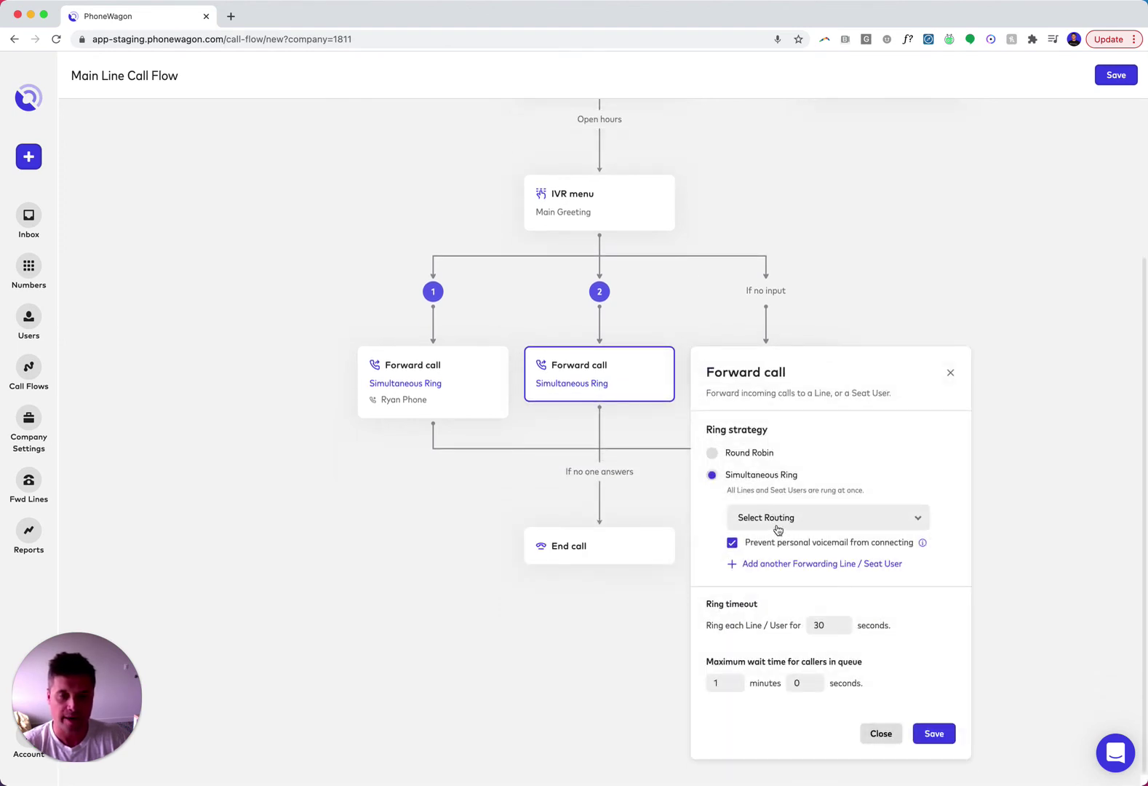
click(778, 530)
click(800, 677)
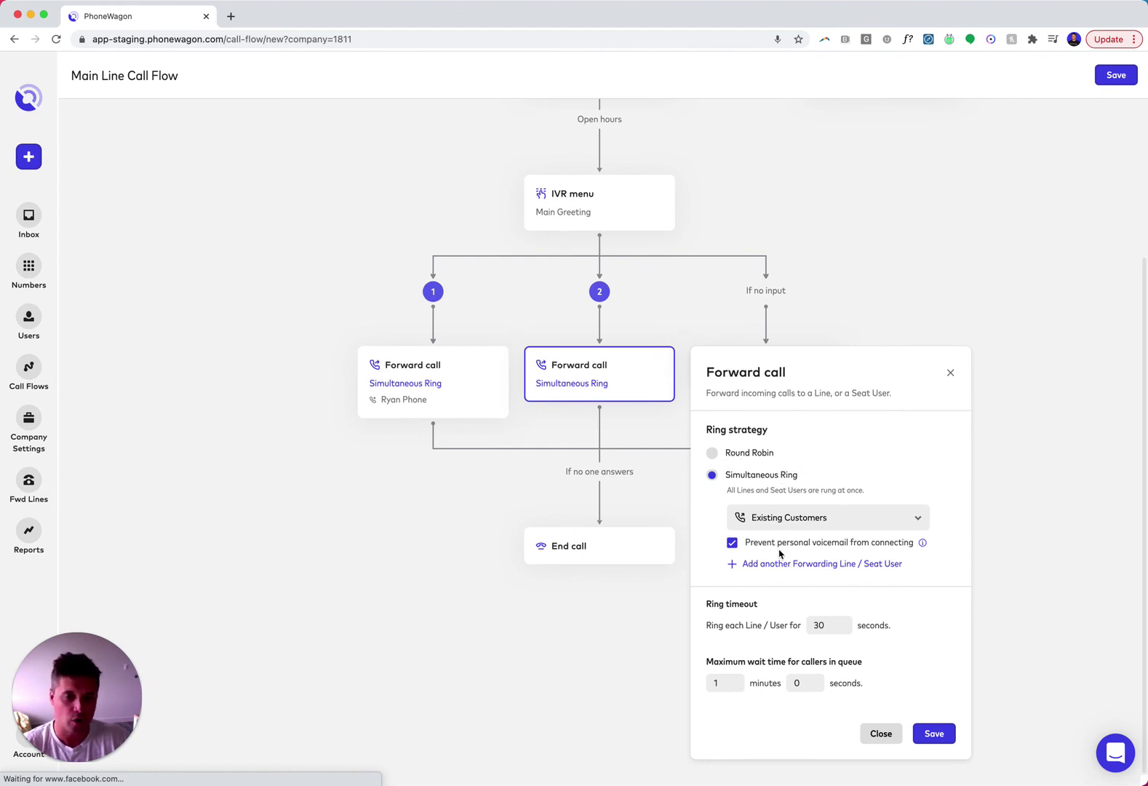
- Save option 2's forwarding, then set the no-input Voicemail step to Main Voicemail
click(938, 735)
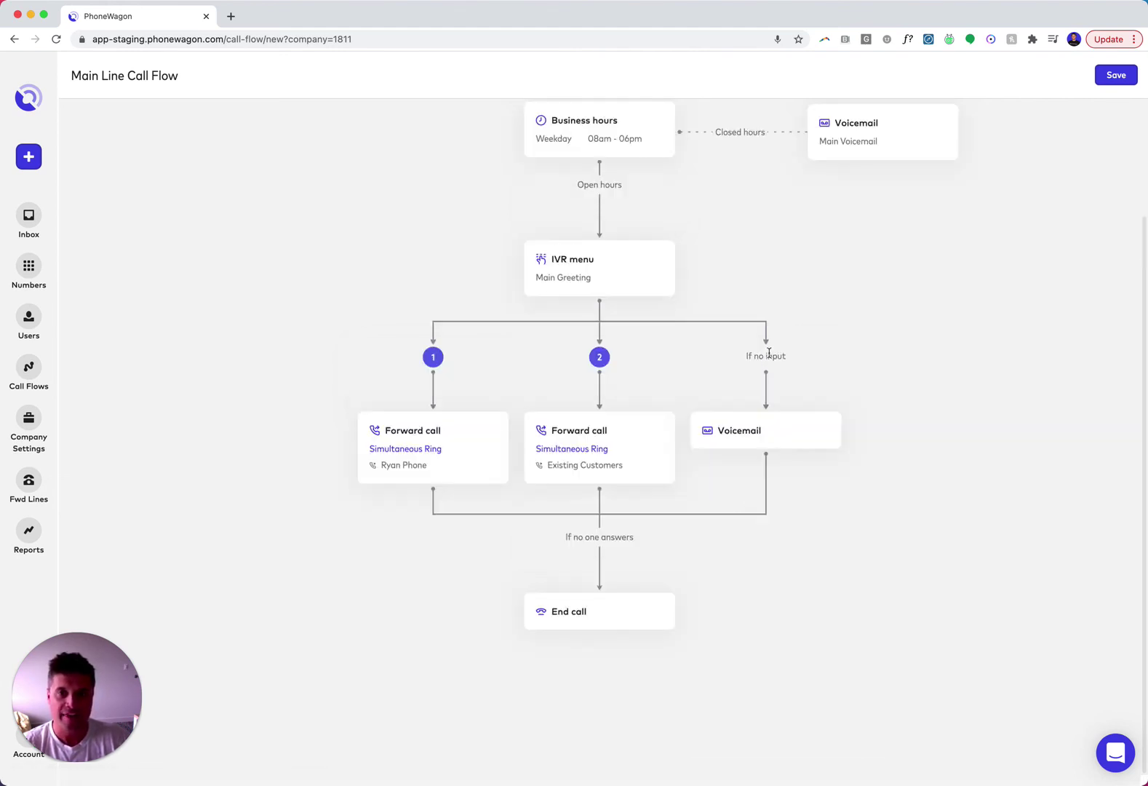
click(823, 430)
click(880, 433)
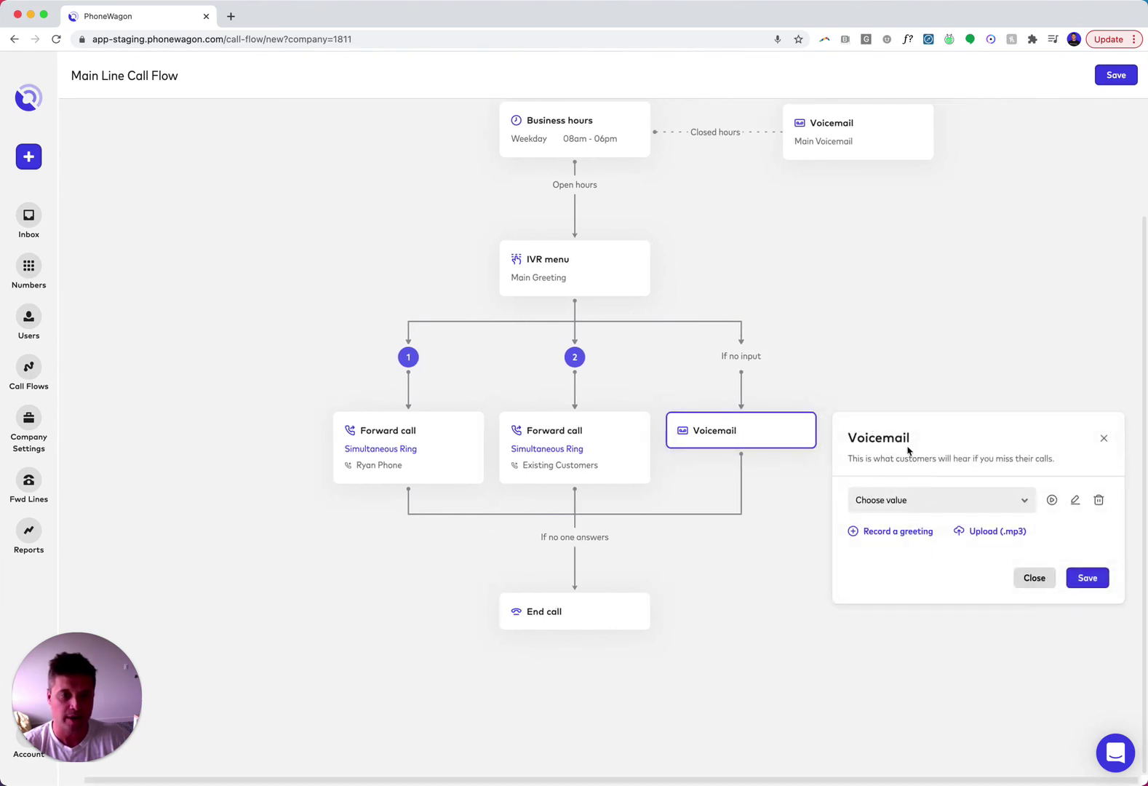
mouse_move(717, 435)
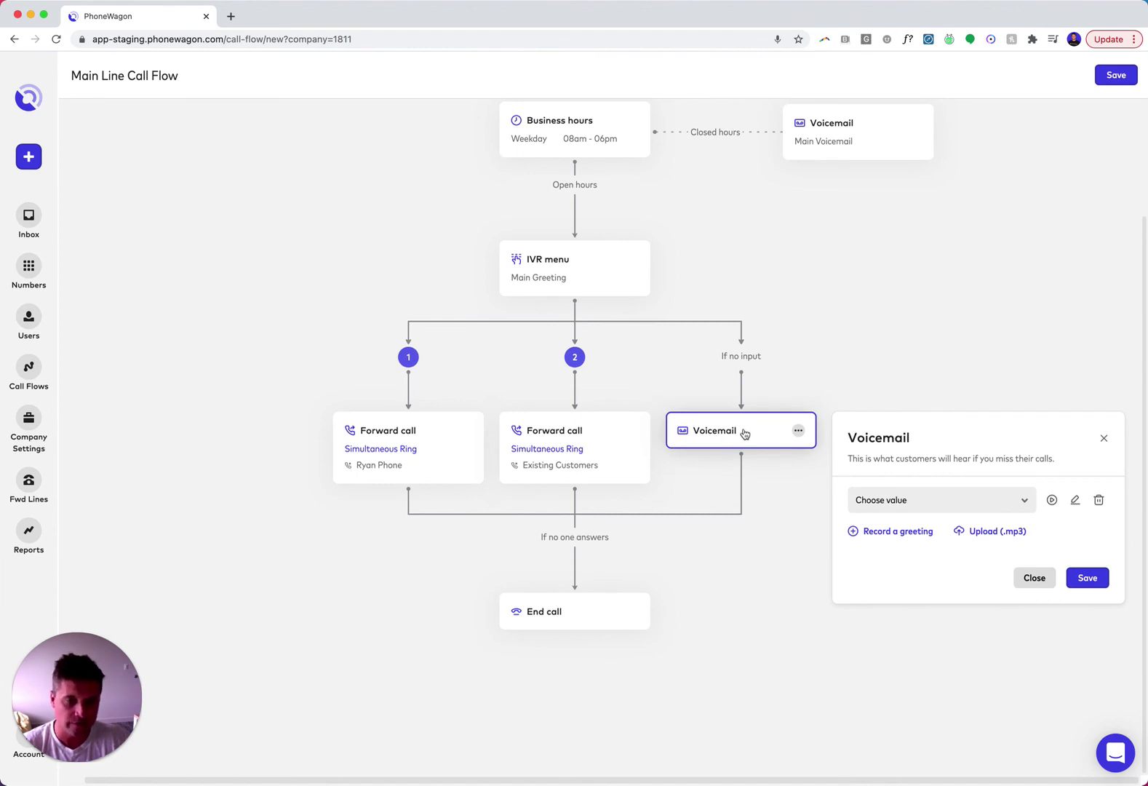
click(935, 504)
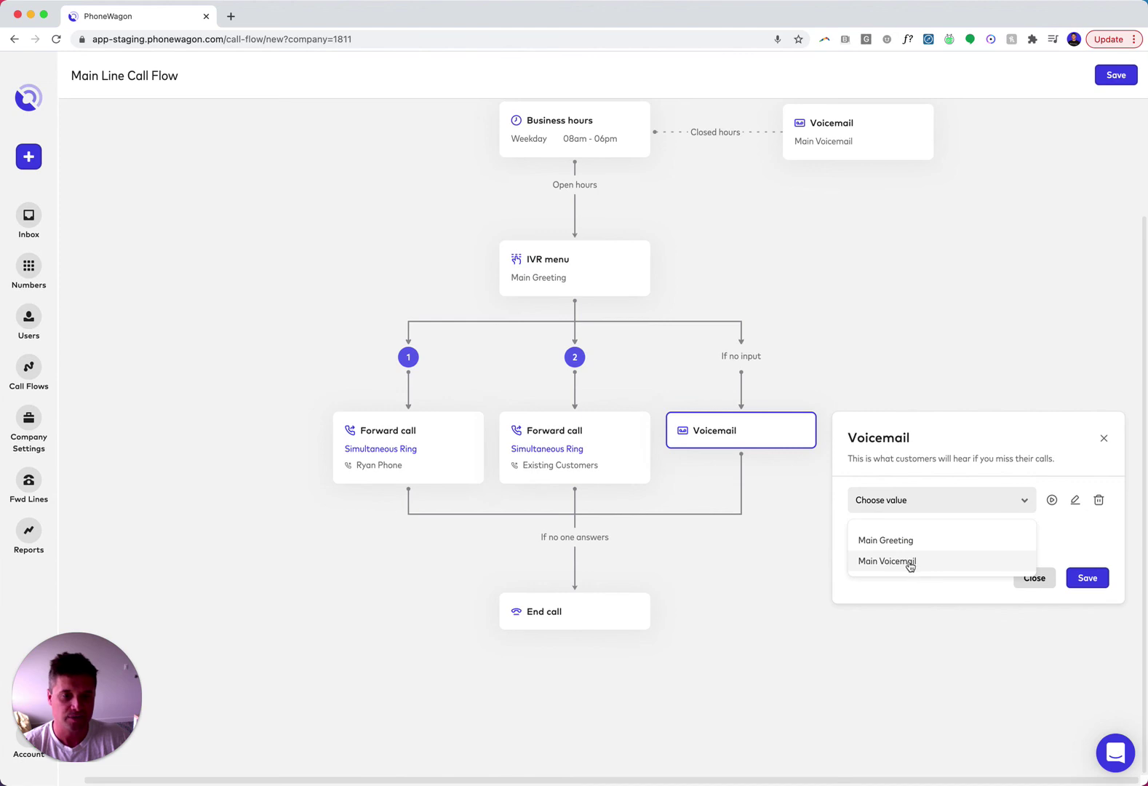
click(906, 561)
click(1087, 578)
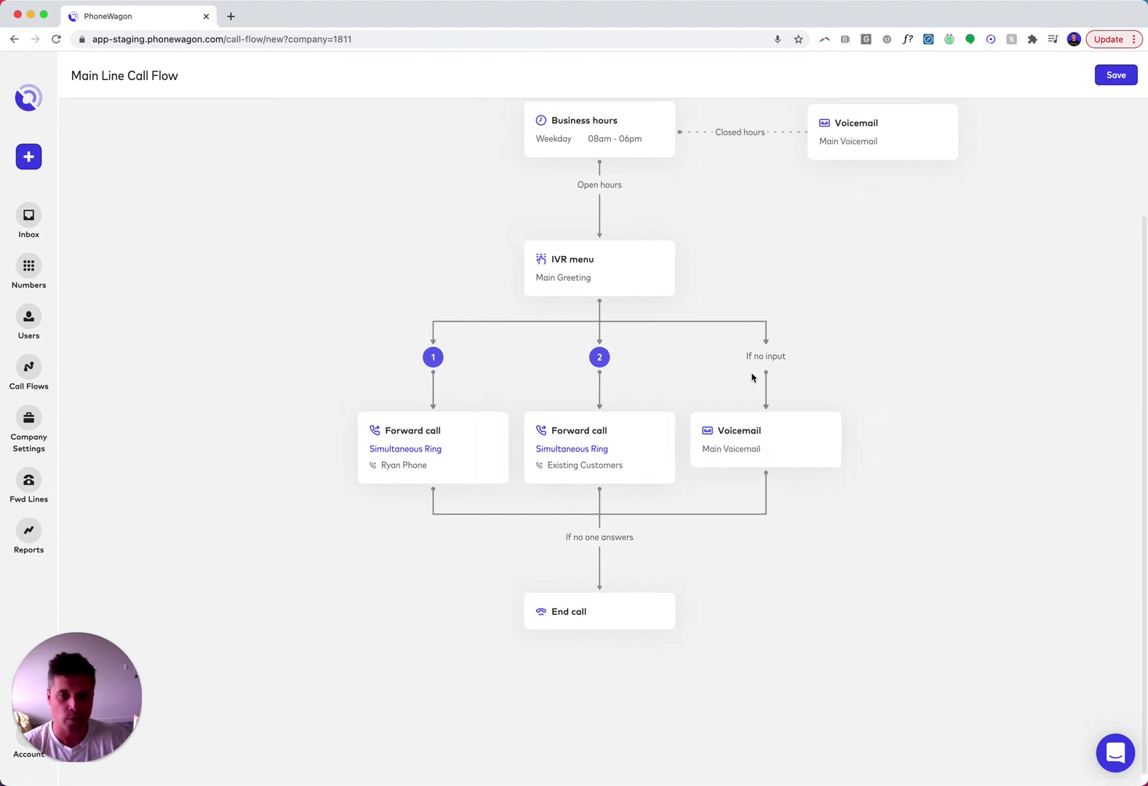
mouse_move(603, 562)
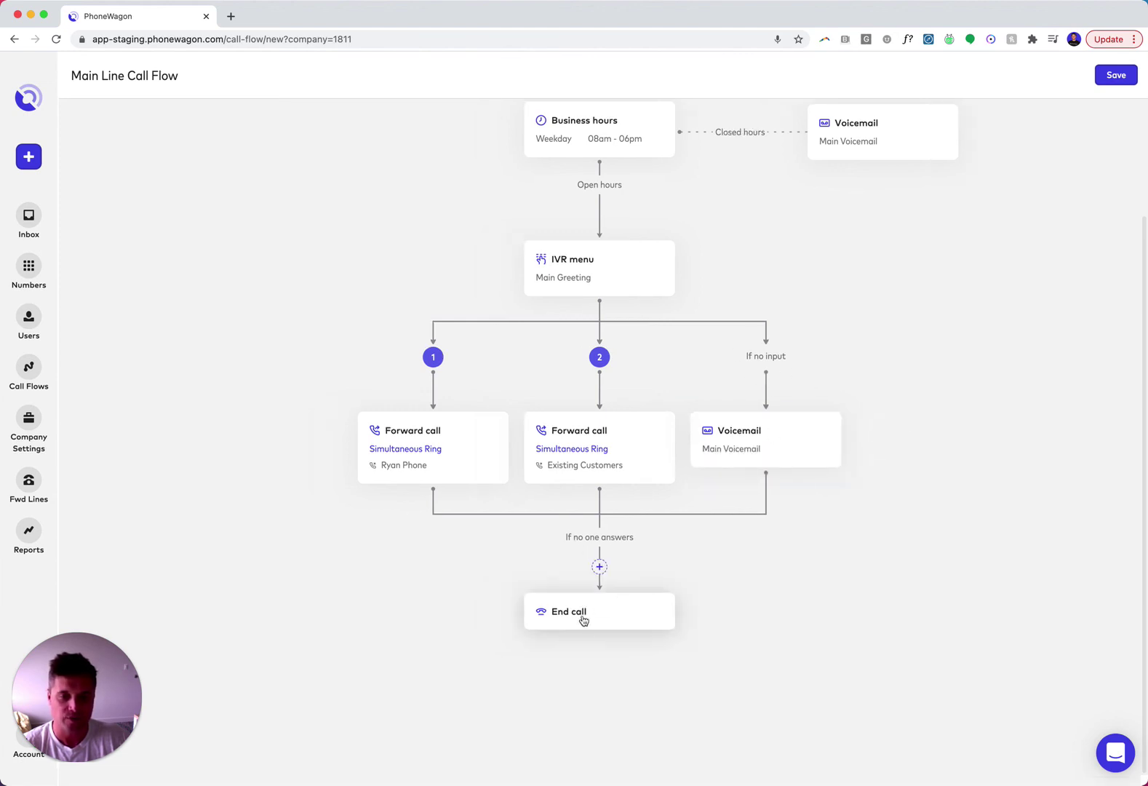
scroll(823, 521, up, 2)
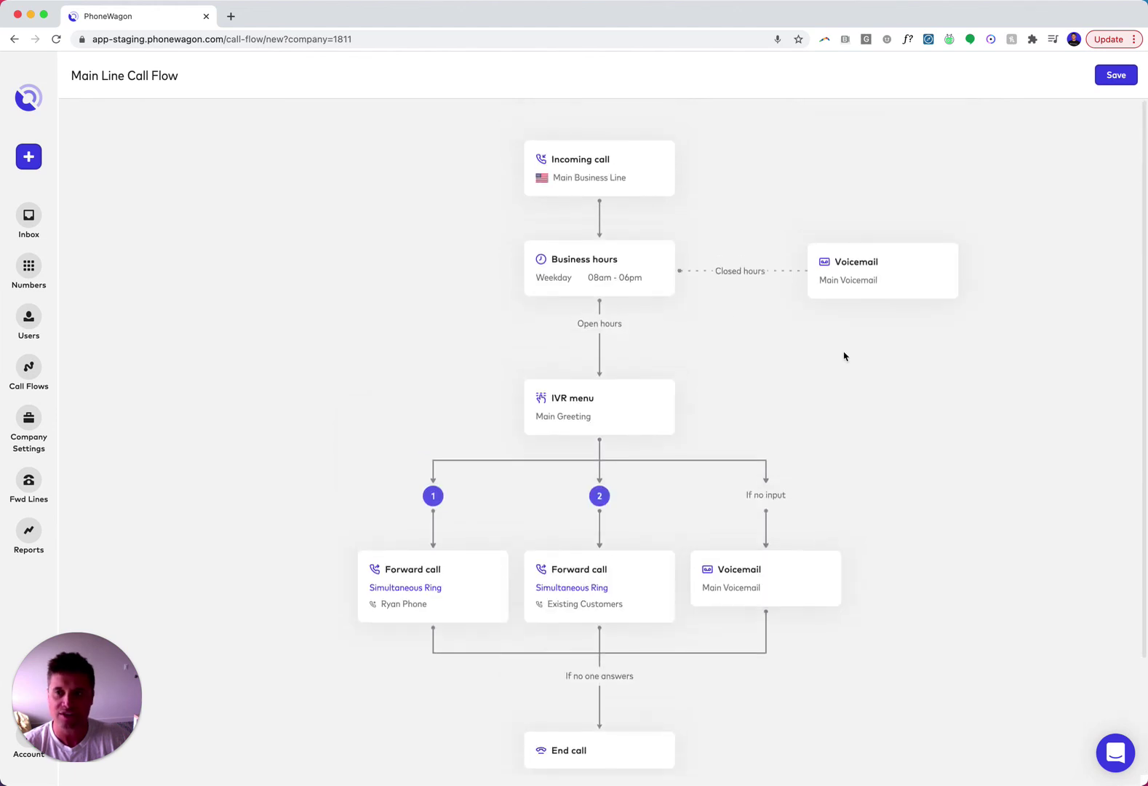
scroll(789, 334, down, 2)
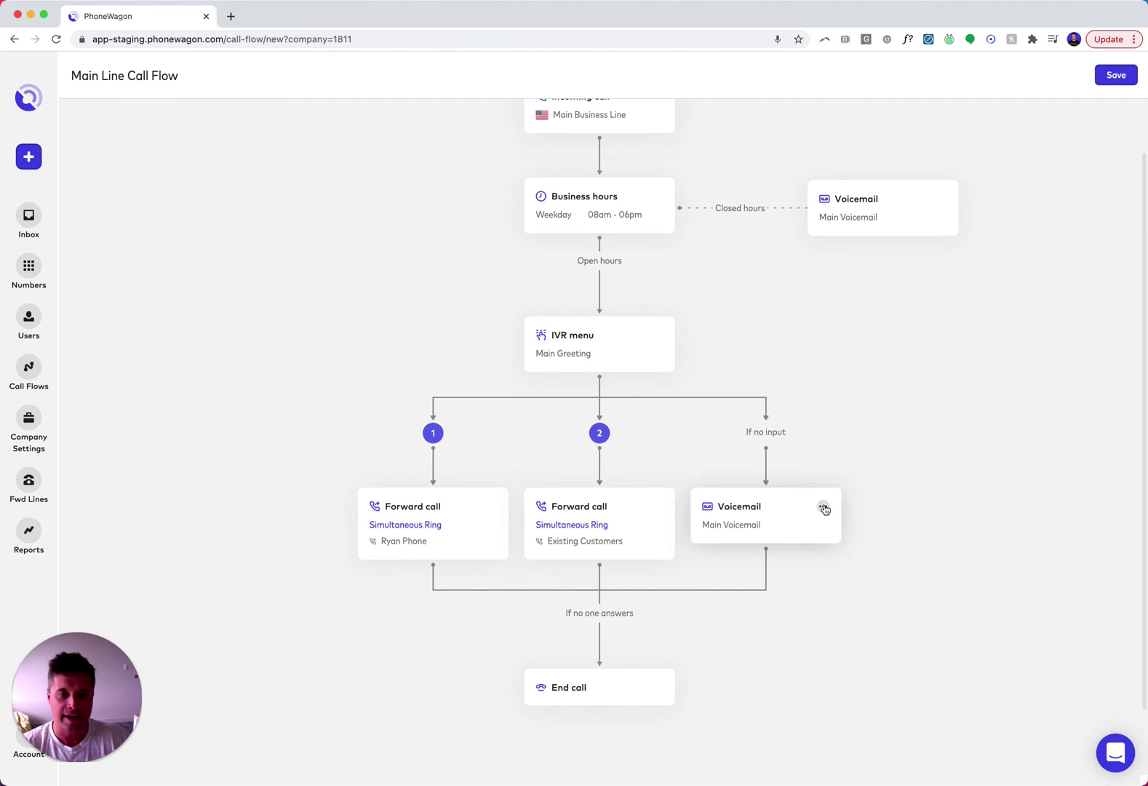
click(823, 506)
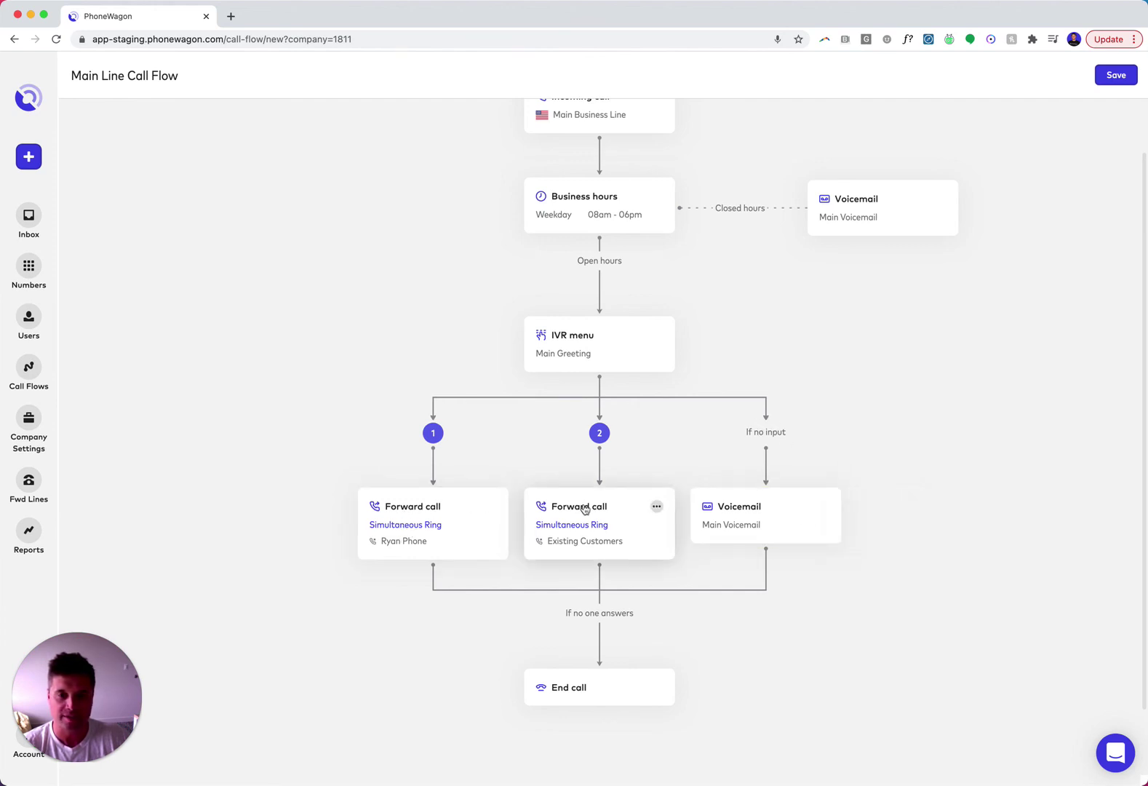
scroll(763, 390, up, 2)
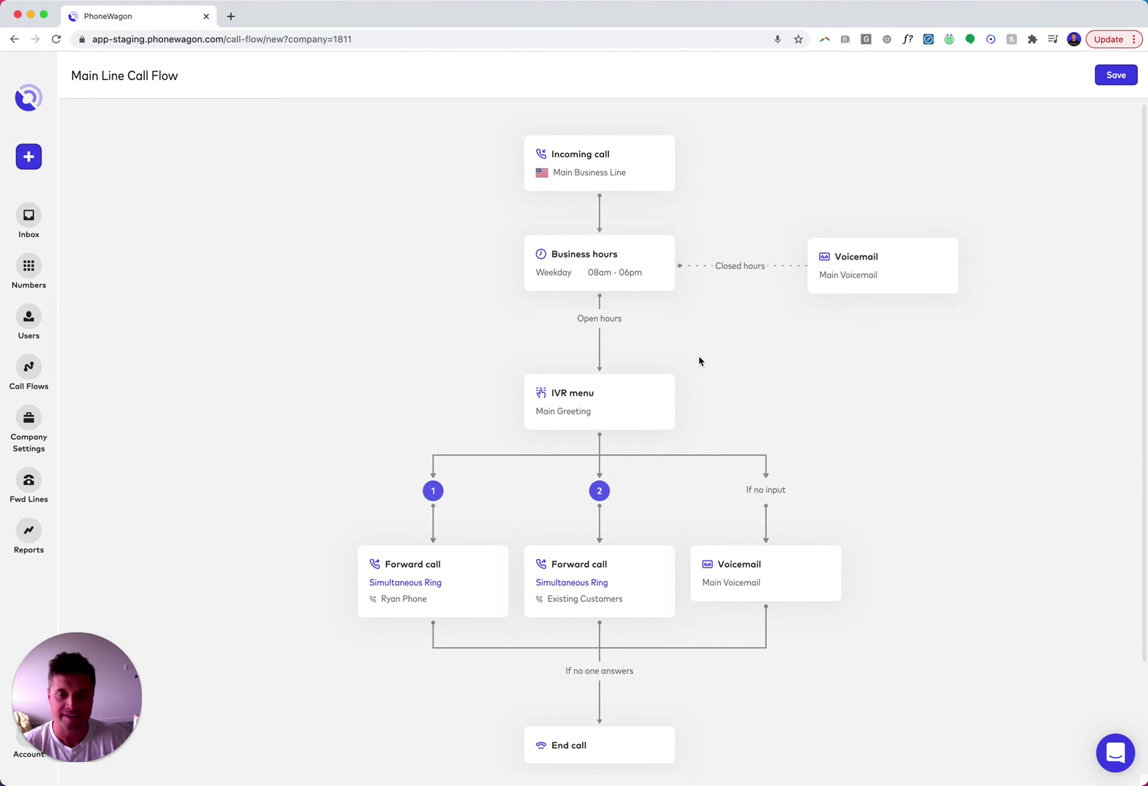
scroll(694, 376, down, 3)
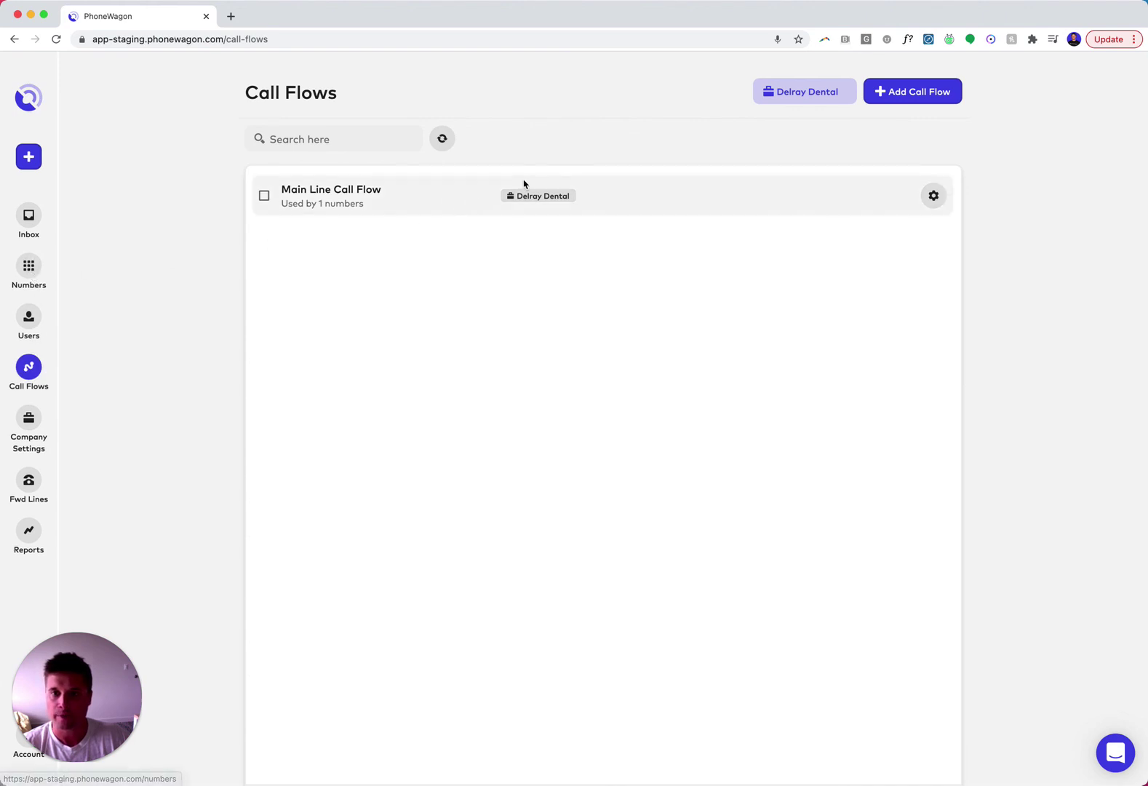
- Go to the Numbers page, where Main Business Line uses Main Line Call Flow
click(29, 267)
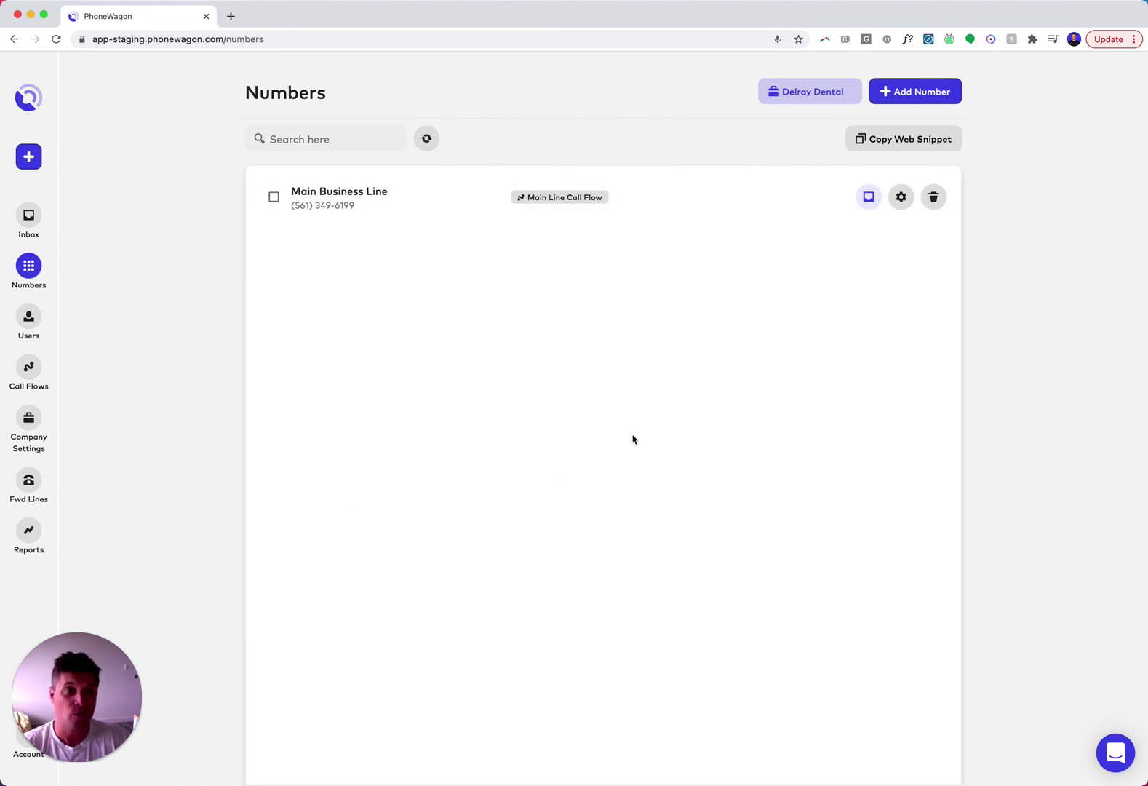
mouse_move(110, 724)
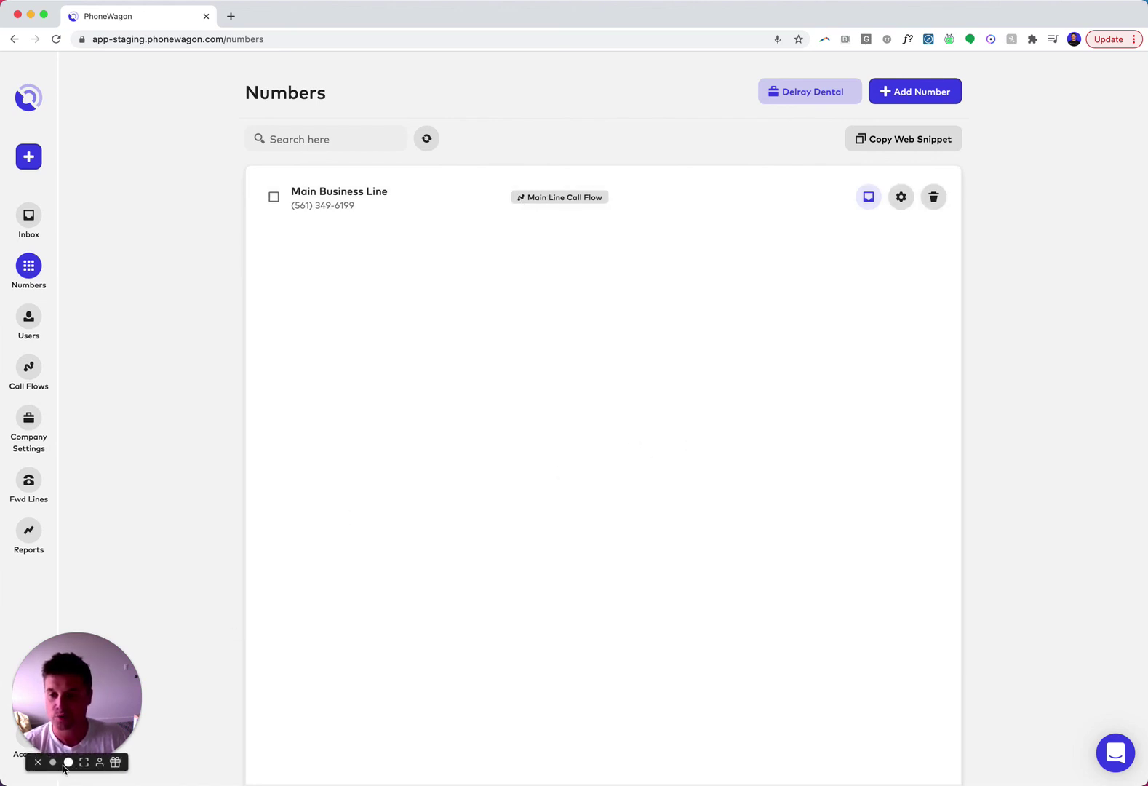